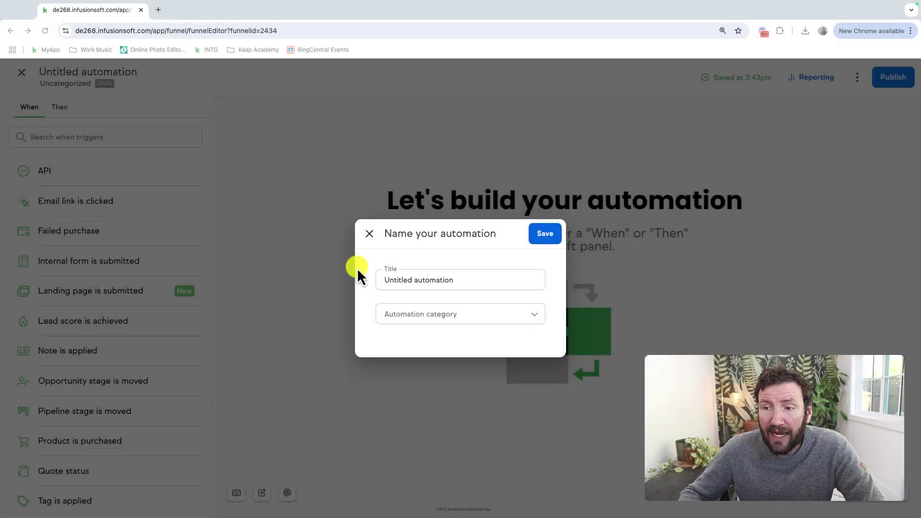
Exit the untitled automation and start a new Advanced automation from the automations list.
{"action": "left_click", "coordinate": [370, 234]}
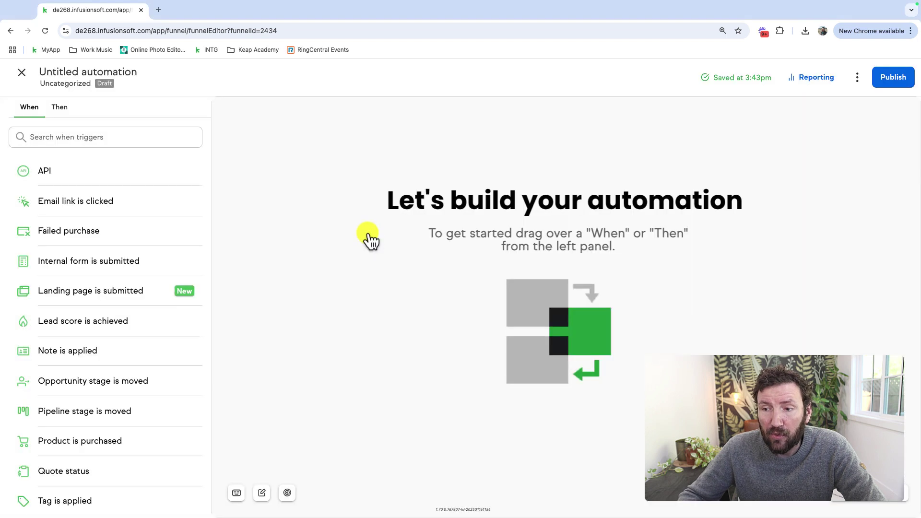
{"action": "left_click", "coordinate": [21, 73]}
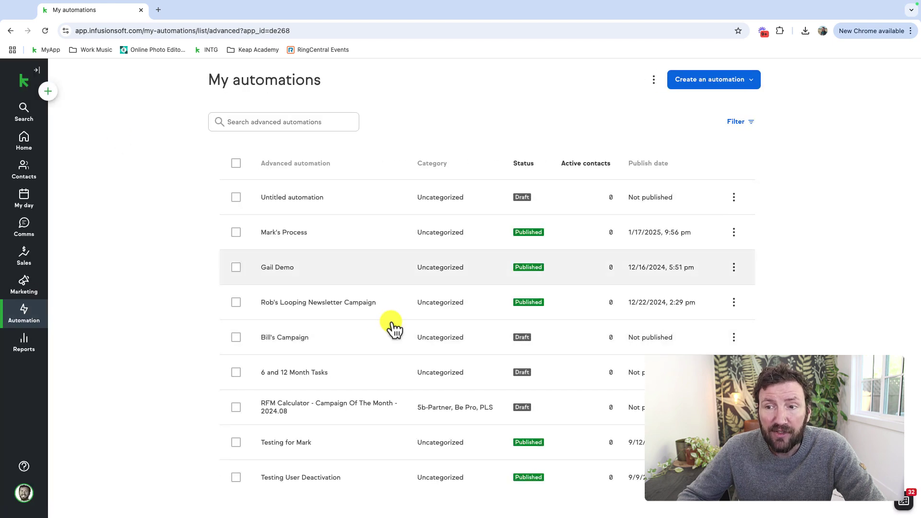
{"action": "left_click", "coordinate": [751, 80]}
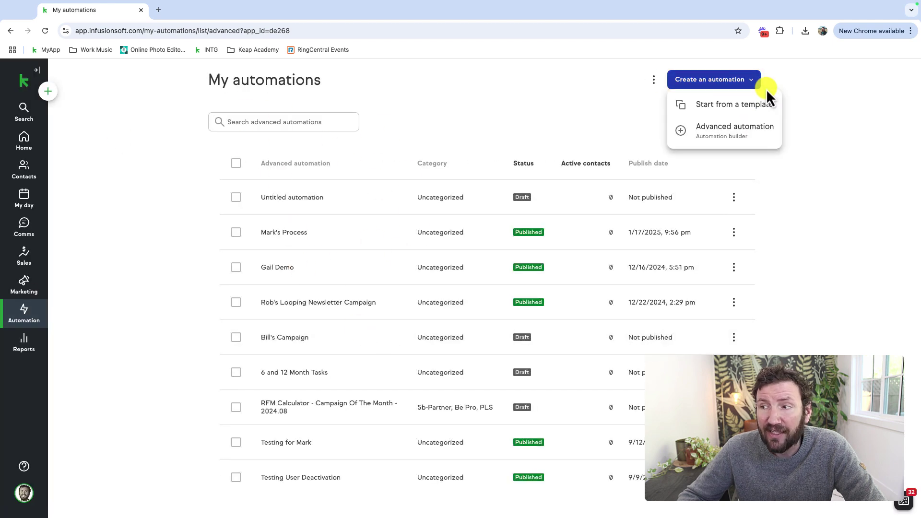
{"action": "left_click", "coordinate": [749, 130]}
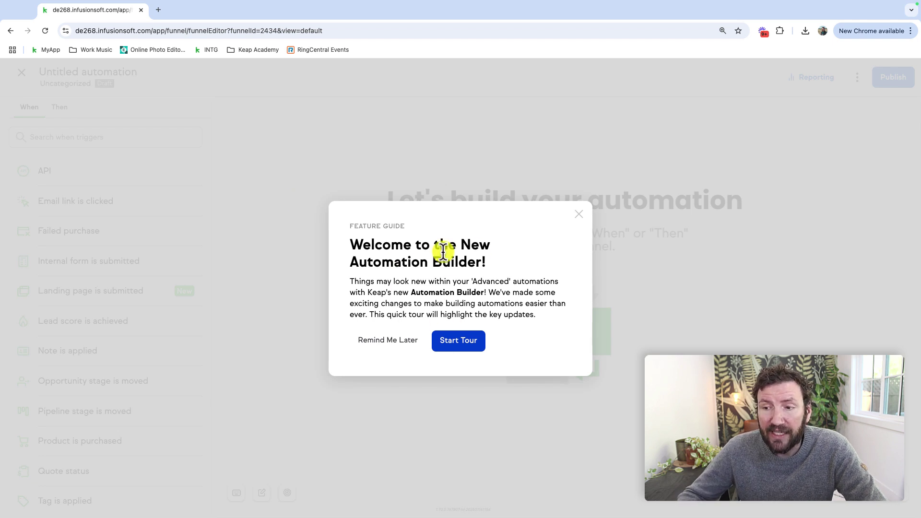
Walk through the Automation Builder welcome tour from Start Tour to Finish.
{"action": "left_click", "coordinate": [467, 346]}
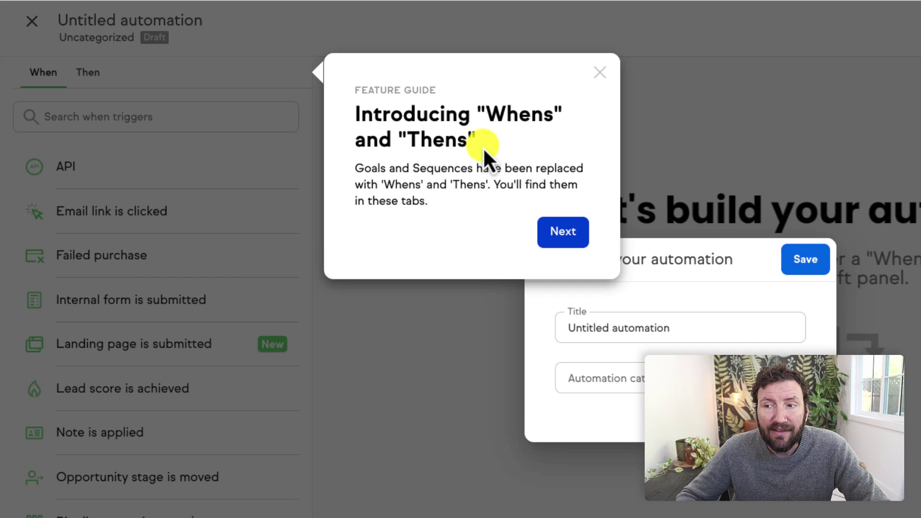
{"action": "left_click", "coordinate": [564, 232]}
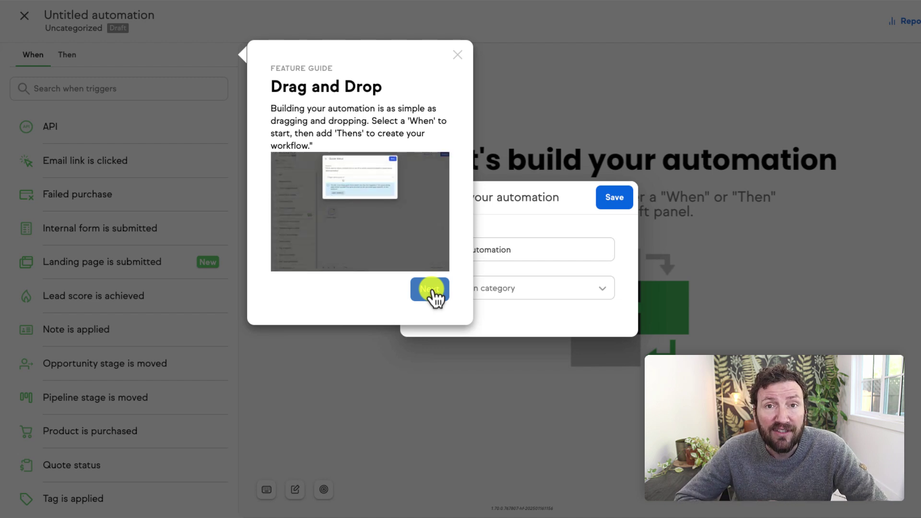
{"action": "left_click", "coordinate": [430, 291]}
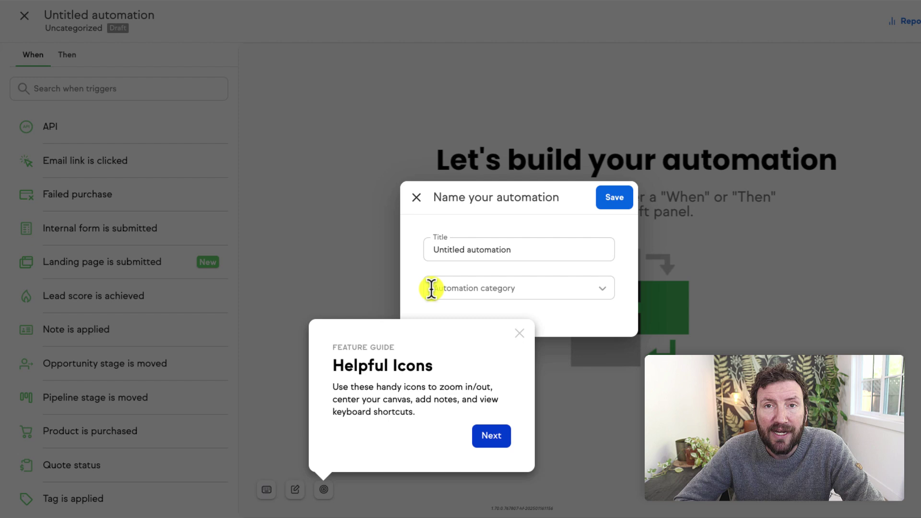
{"action": "left_click", "coordinate": [490, 434]}
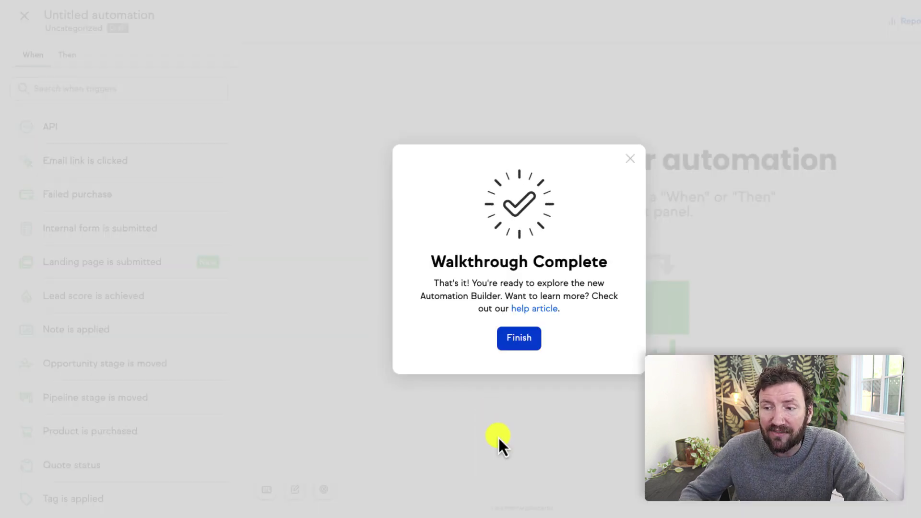
{"action": "left_click", "coordinate": [522, 341]}
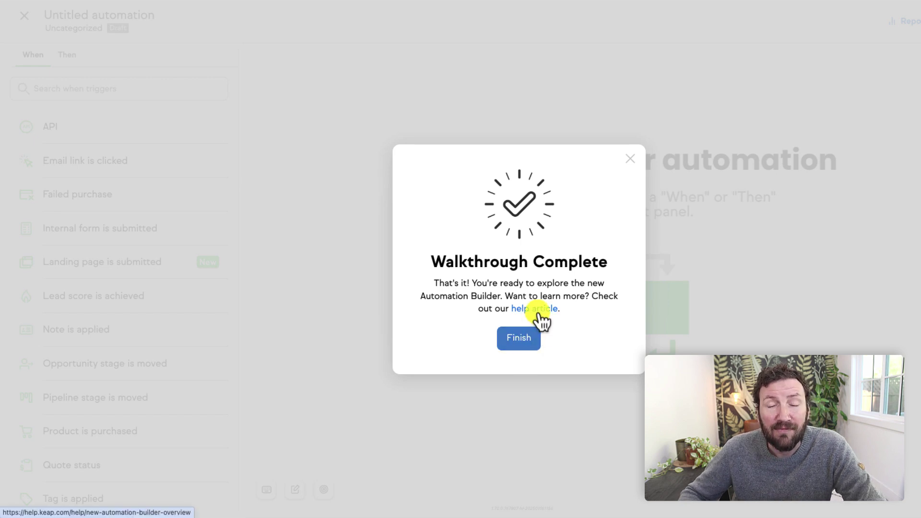
{"action": "left_click", "coordinate": [528, 339]}
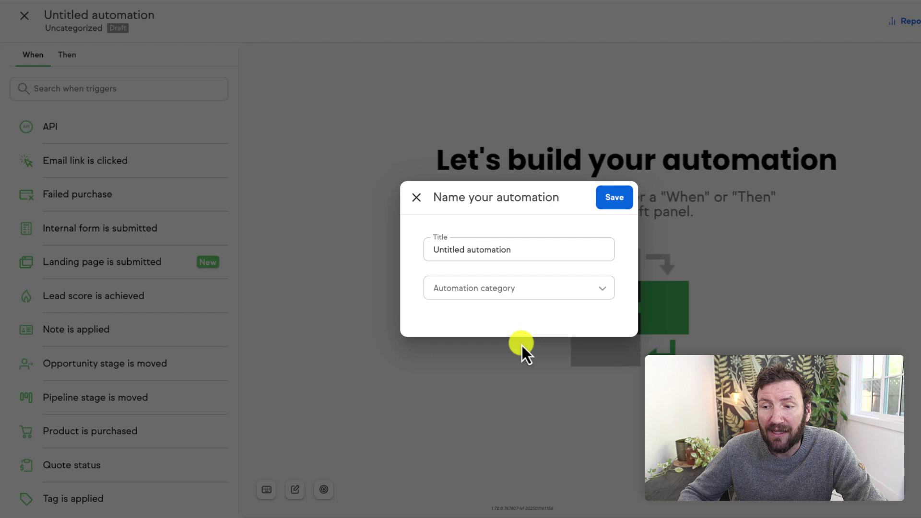
Title the automation 'Purchase Automation', add the Sales and Fulfillment categories, and save.
{"action": "triple_click", "coordinate": [538, 250]}
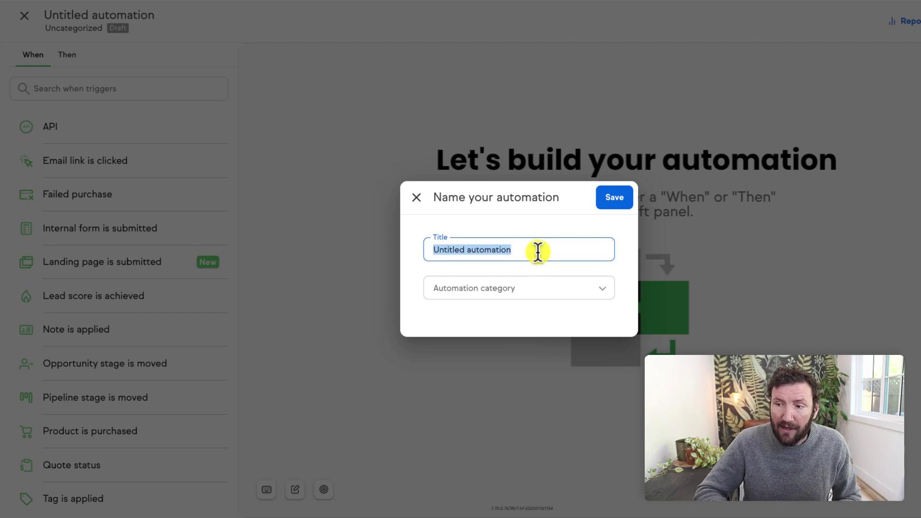
{"action": "type", "text": "Purchase Automation"}
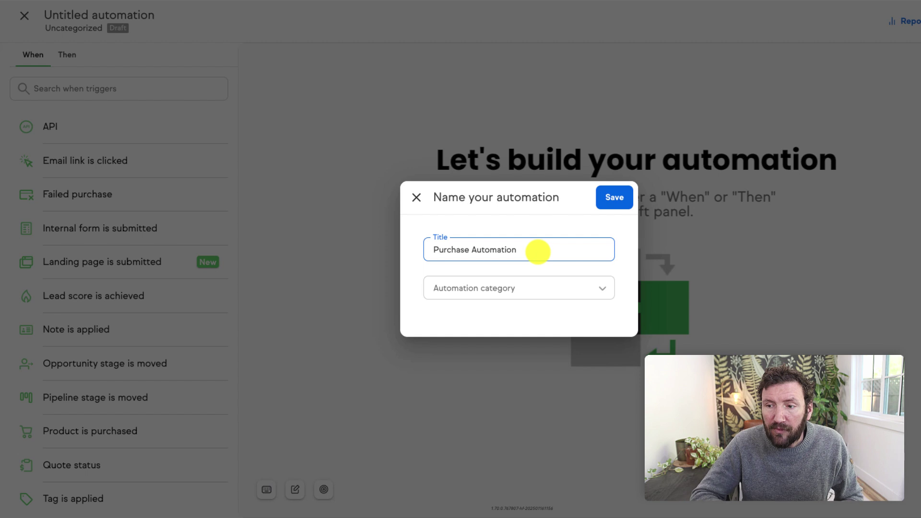
{"action": "left_click", "coordinate": [518, 280]}
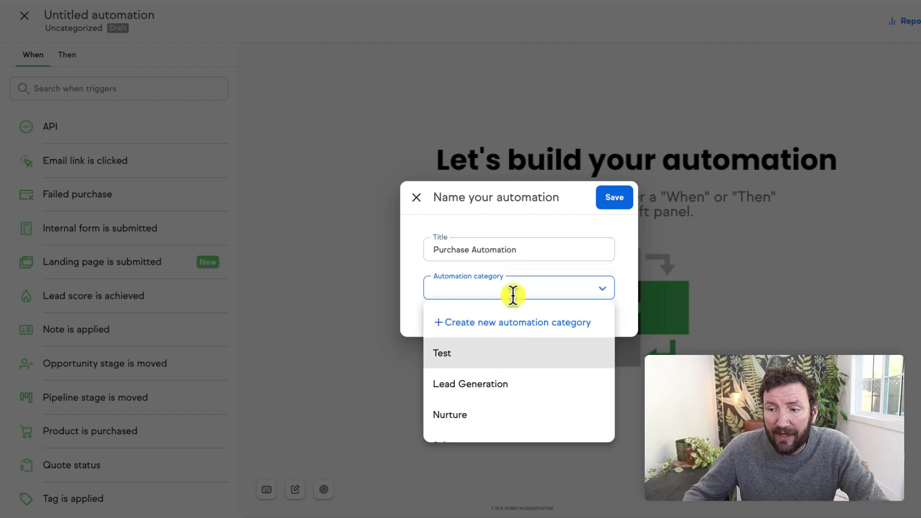
{"action": "scroll", "coordinate": [510, 293], "scroll_direction": "down", "scroll_amount": 3}
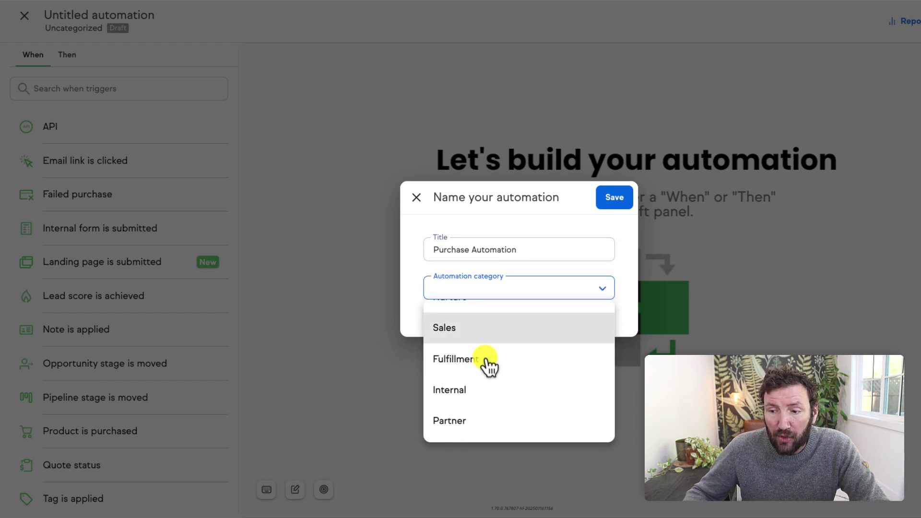
{"action": "left_click", "coordinate": [466, 334]}
{"action": "left_click", "coordinate": [480, 329]}
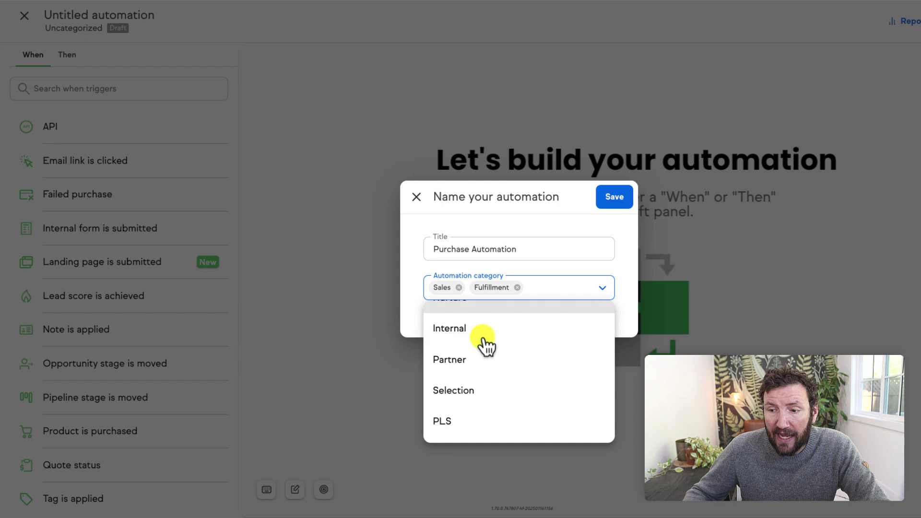
{"action": "left_click", "coordinate": [615, 197]}
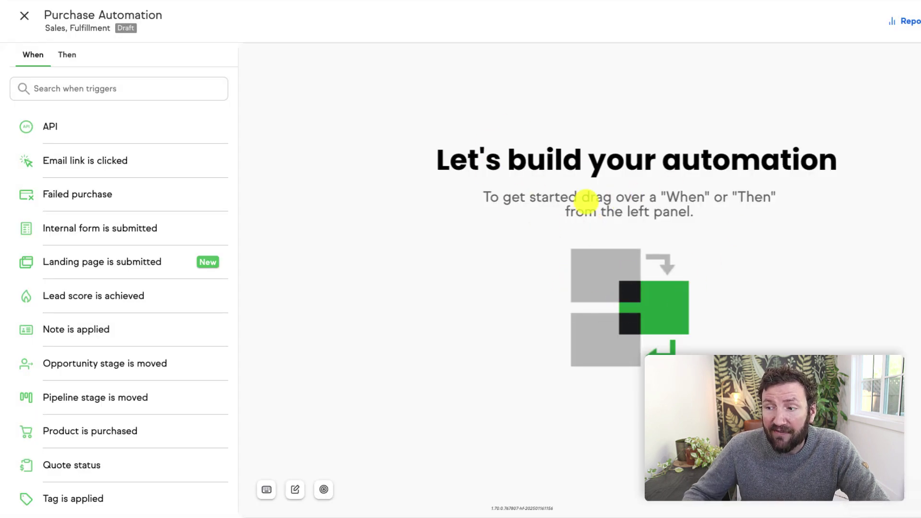
Drag the Product is purchased trigger onto the canvas.
{"action": "scroll", "coordinate": [119, 232], "scroll_direction": "down", "scroll_amount": 3}
{"action": "scroll", "coordinate": [144, 232], "scroll_direction": "up", "scroll_amount": 3}
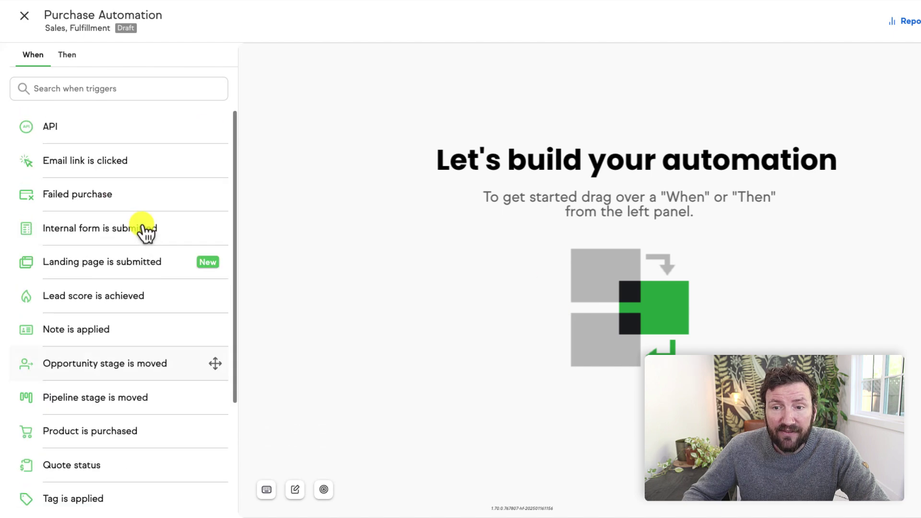
{"action": "scroll", "coordinate": [132, 259], "scroll_direction": "down", "scroll_amount": 3}
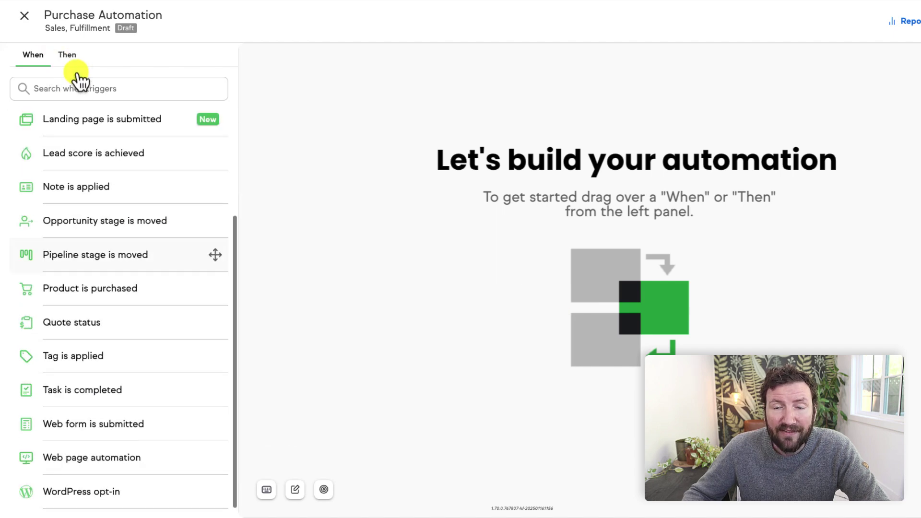
{"action": "scroll", "coordinate": [132, 259], "scroll_direction": "up", "scroll_amount": 3}
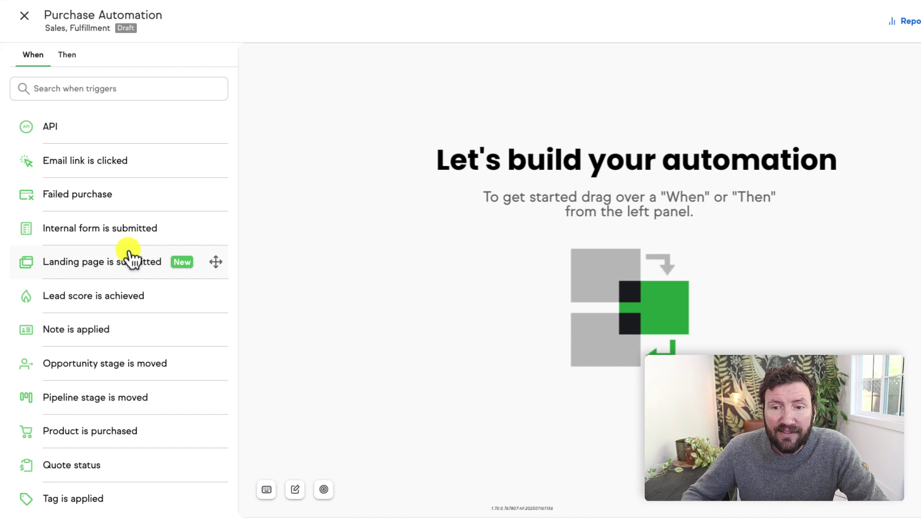
{"action": "scroll", "coordinate": [131, 259], "scroll_direction": "down", "scroll_amount": 5}
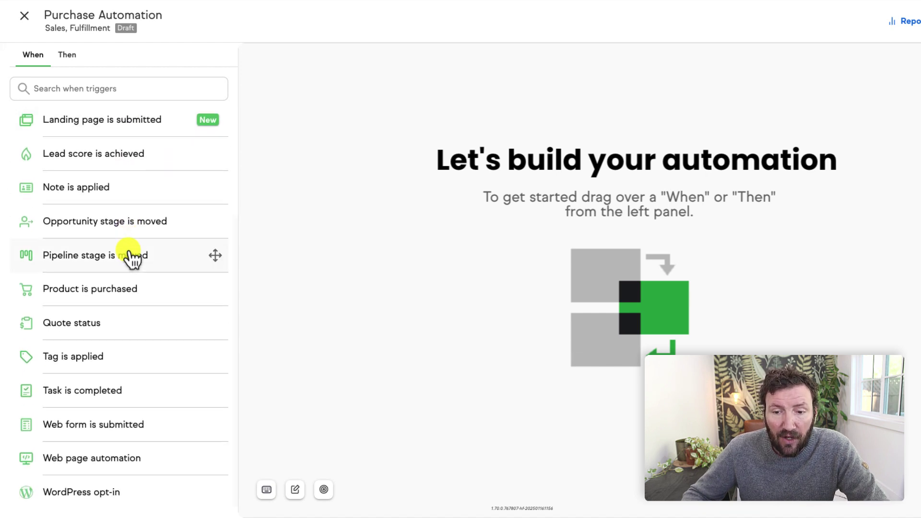
{"action": "left_click_drag", "start_coordinate": [91, 289], "coordinate": [437, 158]}
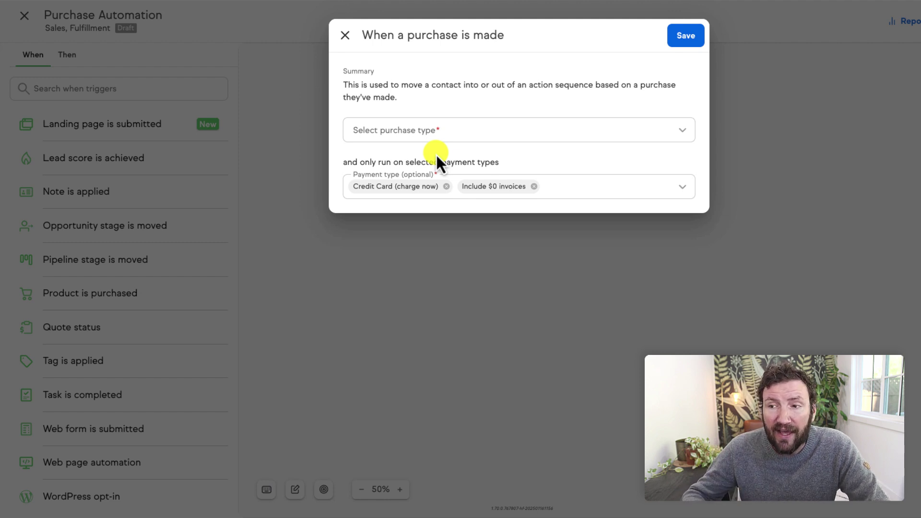
Reopen the trigger through View and edit and list its purchase types.
{"action": "left_click", "coordinate": [345, 35]}
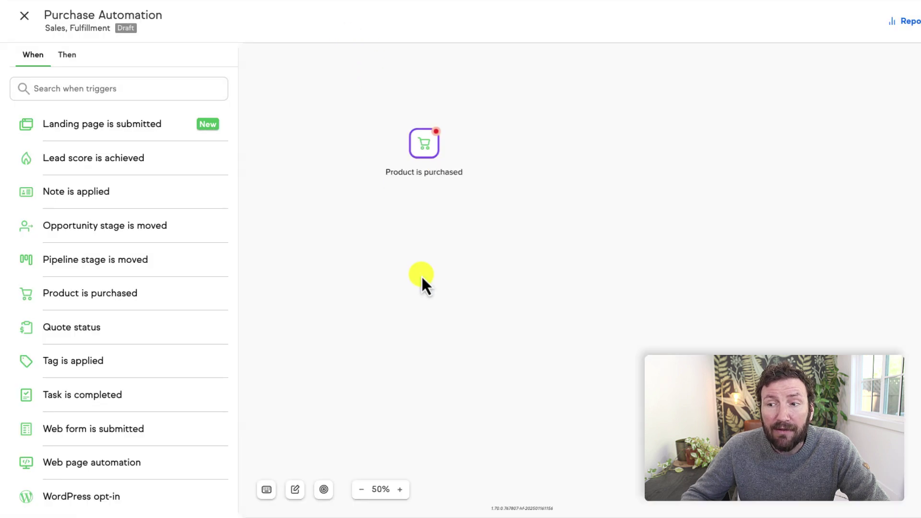
{"action": "left_click", "coordinate": [422, 149]}
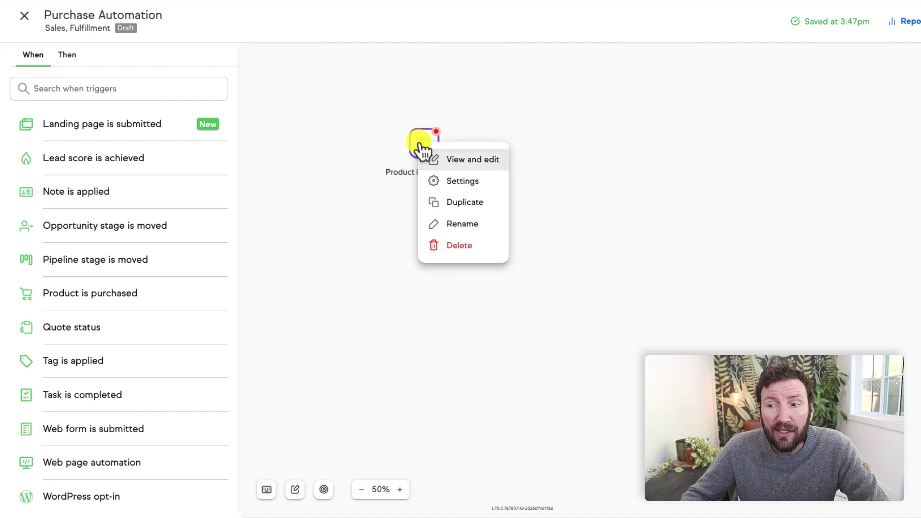
{"action": "left_click", "coordinate": [461, 160]}
{"action": "left_click", "coordinate": [436, 136]}
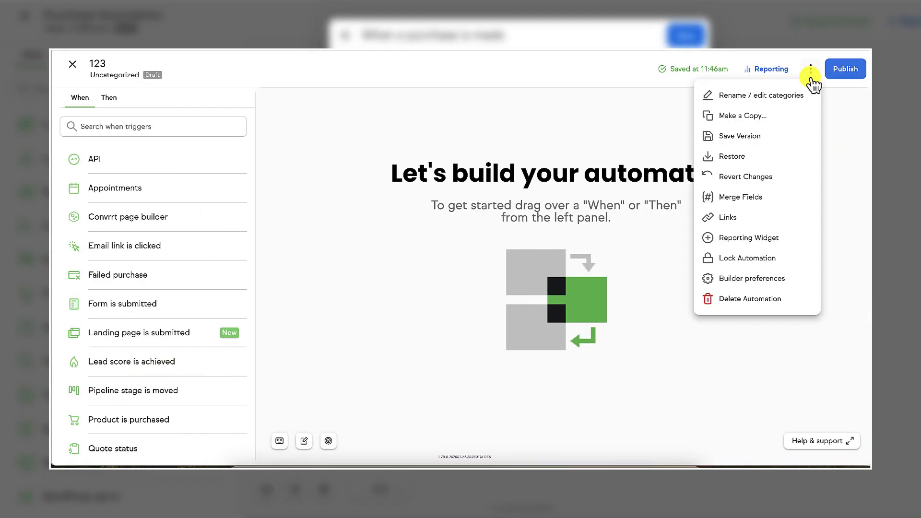
Set Builder preferences to not open elements upon adding them to the canvas.
{"action": "left_click", "coordinate": [783, 281]}
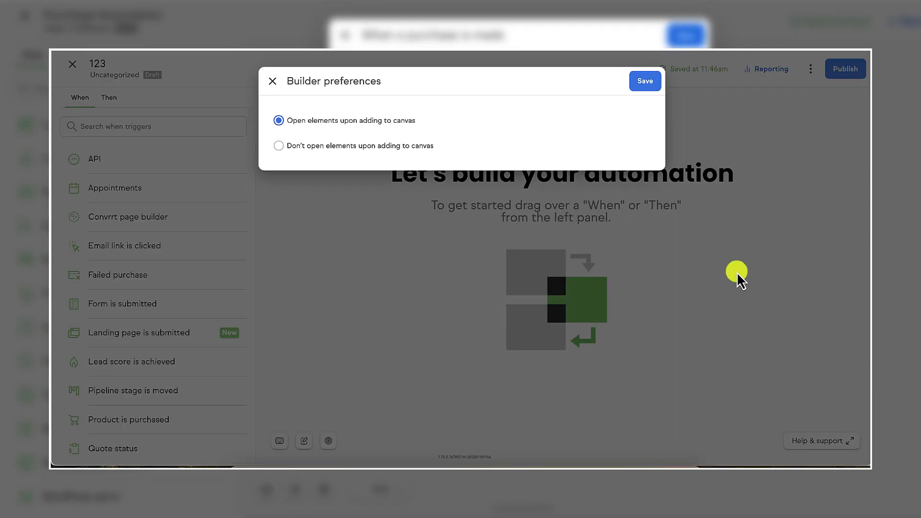
{"action": "left_click", "coordinate": [280, 147]}
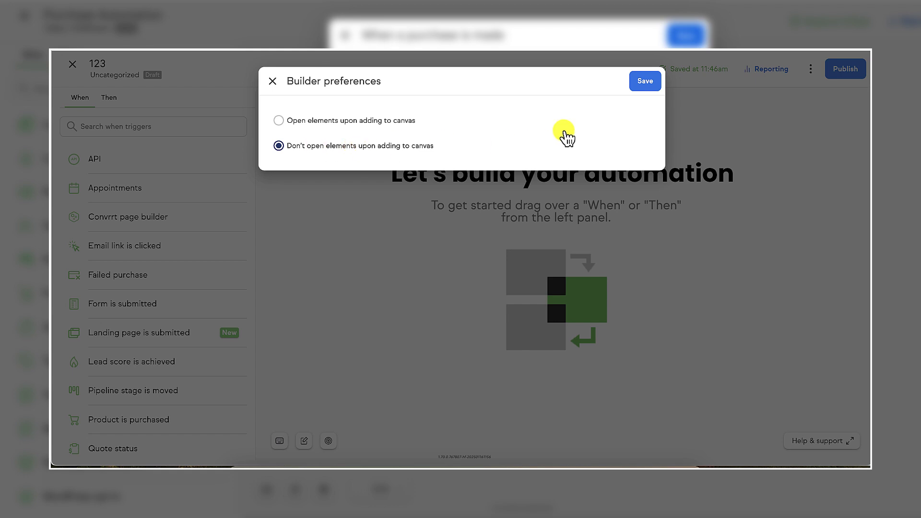
{"action": "left_click", "coordinate": [643, 79]}
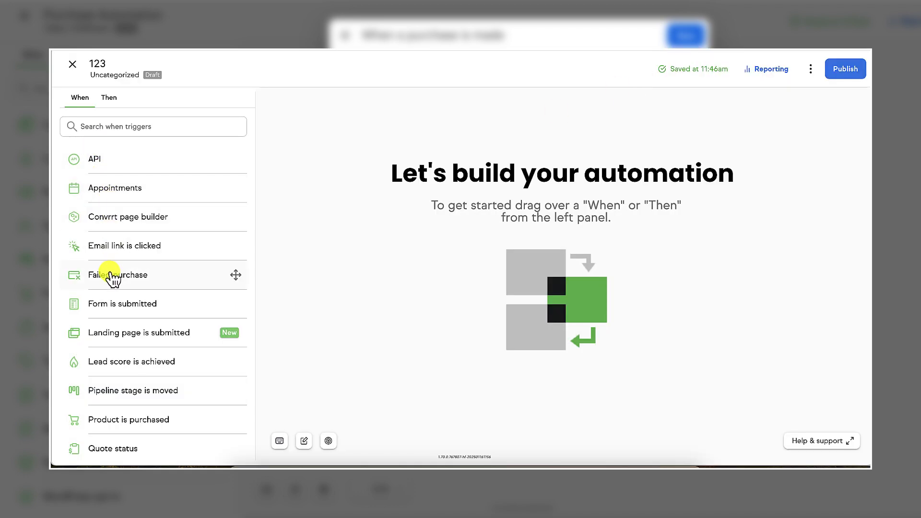
Place a Failed purchase trigger, then drag an Apply a note action from the Then list.
{"action": "left_click_drag", "start_coordinate": [384, 170], "coordinate": [384, 171]}
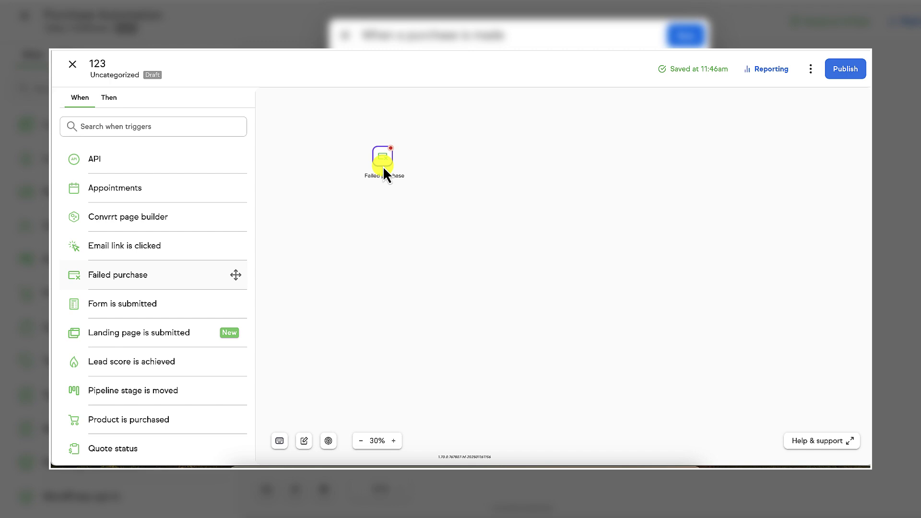
{"action": "left_click", "coordinate": [117, 103]}
{"action": "left_click_drag", "start_coordinate": [127, 189], "coordinate": [477, 160]}
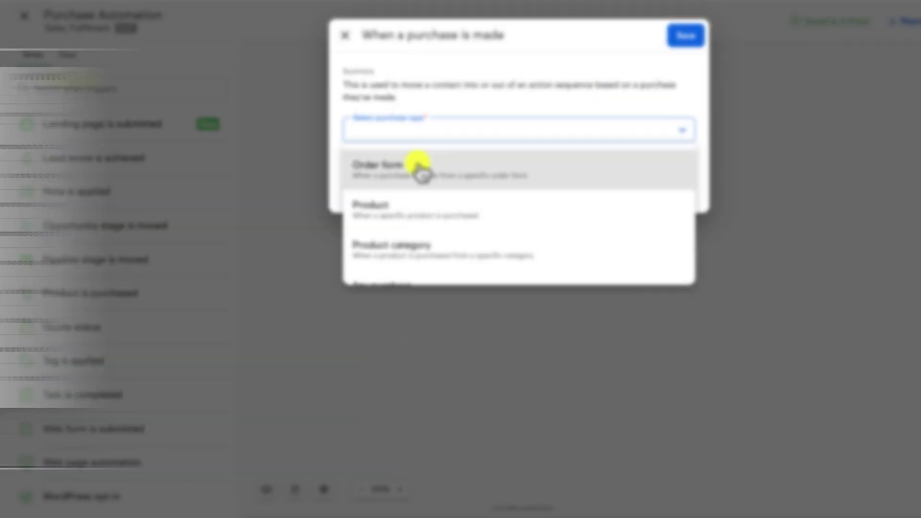
Set the purchase type to Any purchase and save the trigger settings.
{"action": "scroll", "coordinate": [422, 172], "scroll_direction": "down", "scroll_amount": 2}
{"action": "scroll", "coordinate": [421, 172], "scroll_direction": "up", "scroll_amount": 2}
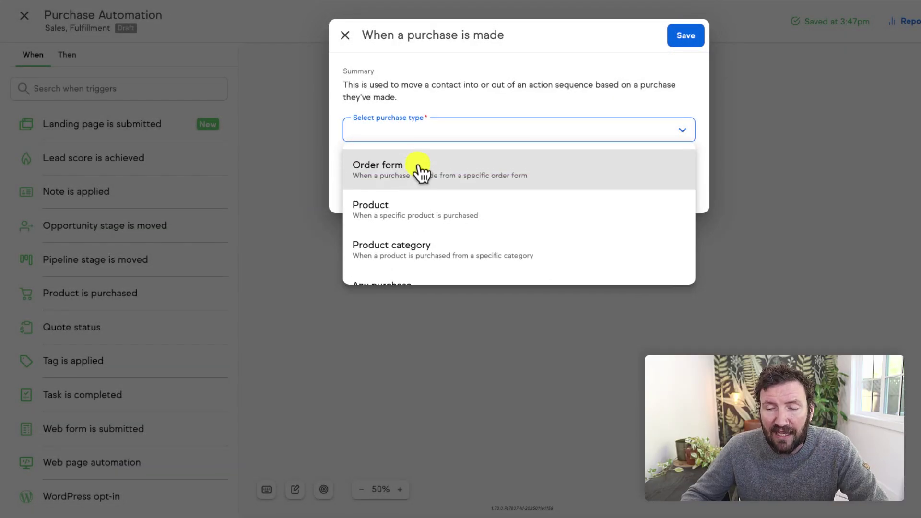
{"action": "scroll", "coordinate": [421, 172], "scroll_direction": "down", "scroll_amount": 2}
{"action": "left_click", "coordinate": [426, 255]}
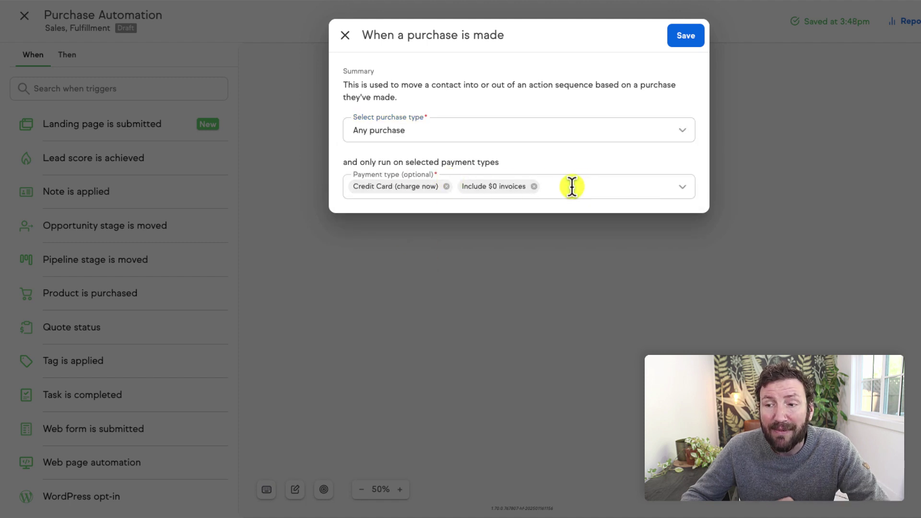
{"action": "key", "text": "Return"}
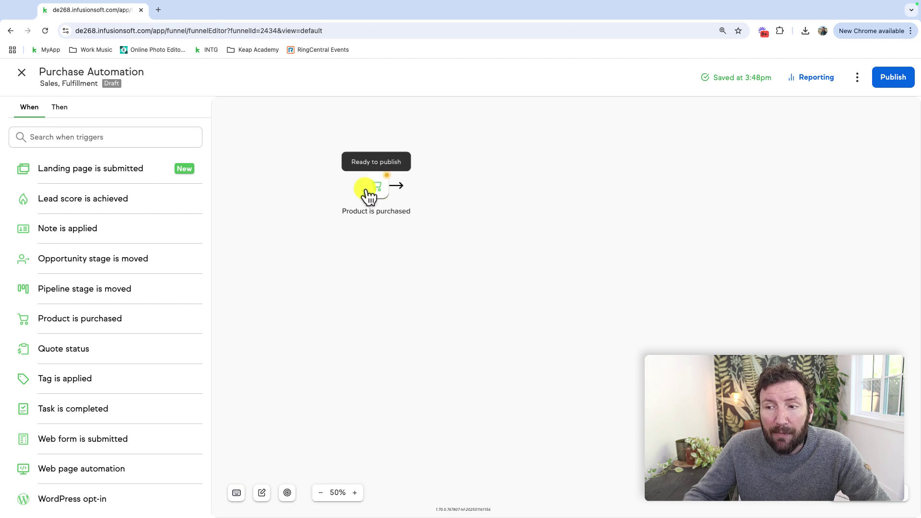
Preview The One Convo Access sequence from the Then actions, then return to the builder.
{"action": "left_click", "coordinate": [53, 108]}
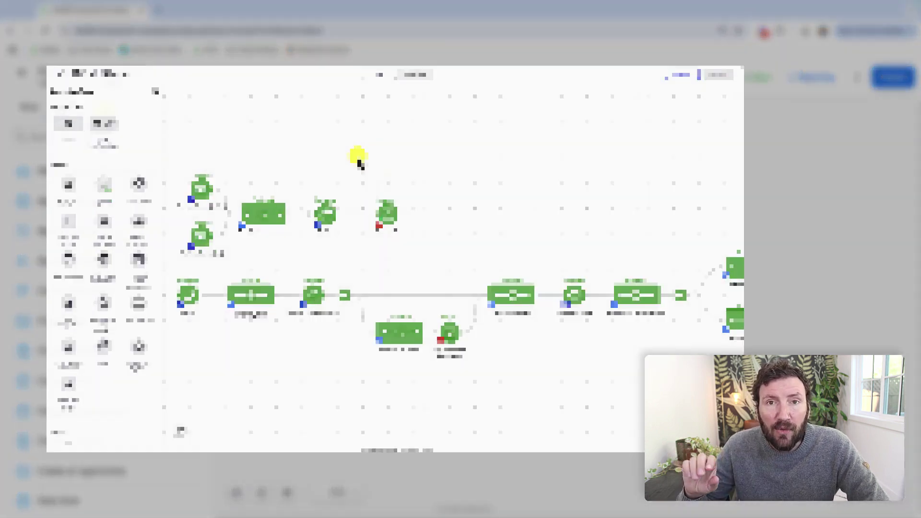
{"action": "double_click", "coordinate": [265, 215]}
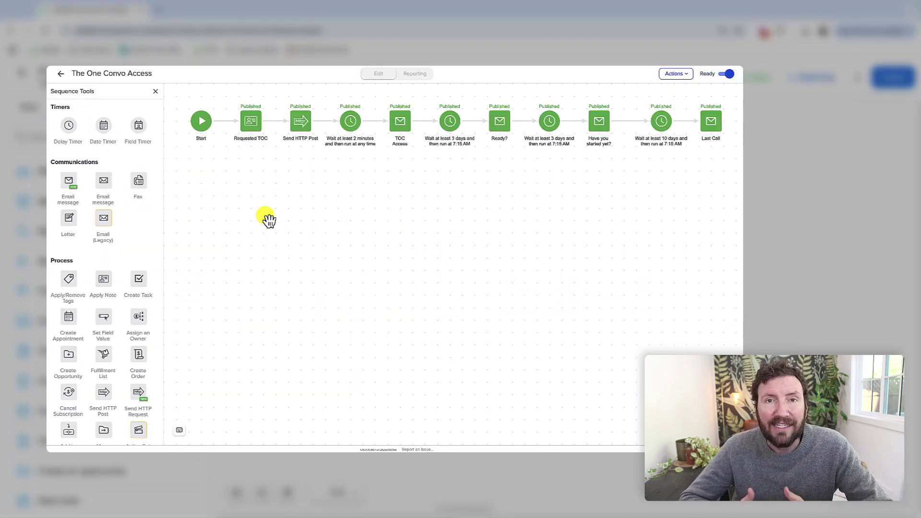
{"action": "mouse_move", "coordinate": [459, 202]}
{"action": "left_mouse_down"}
{"action": "mouse_move", "coordinate": [372, 206]}
{"action": "mouse_move", "coordinate": [455, 206]}
{"action": "left_mouse_up"}
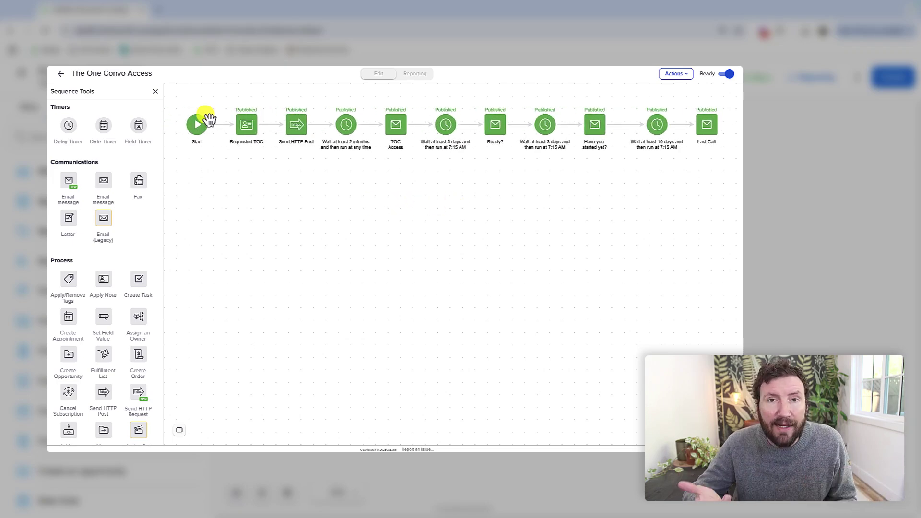
{"action": "left_click", "coordinate": [59, 75]}
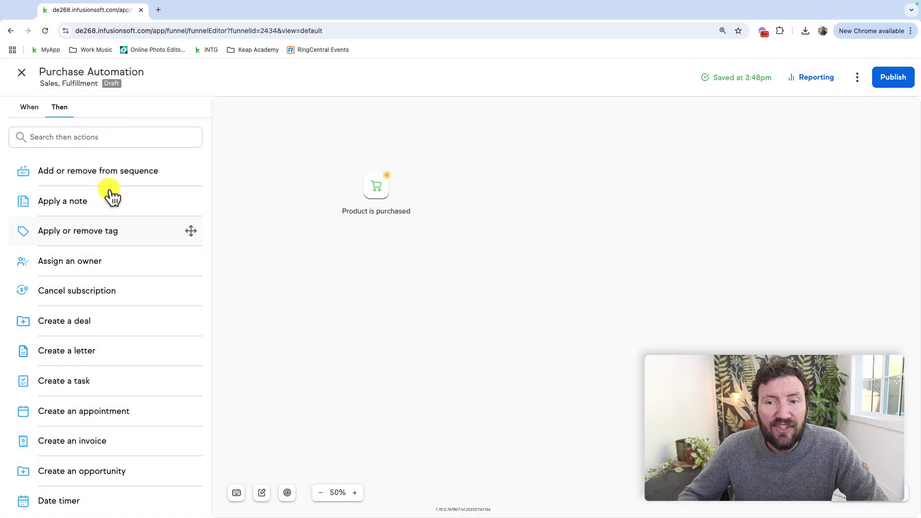
Add an Apply tag step that applies the New Customer tag and save it.
{"action": "left_click_drag", "start_coordinate": [102, 231], "coordinate": [466, 185]}
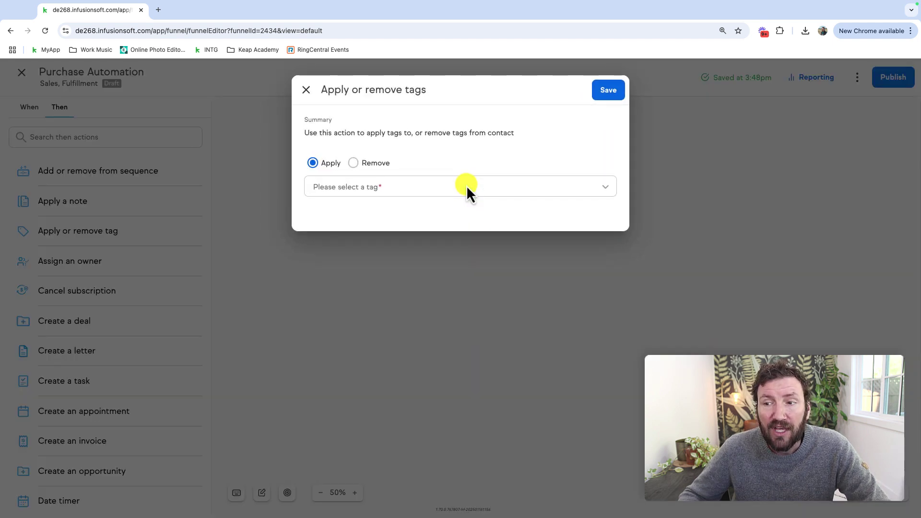
{"action": "left_click", "coordinate": [466, 185]}
{"action": "type", "text": "Custom"}
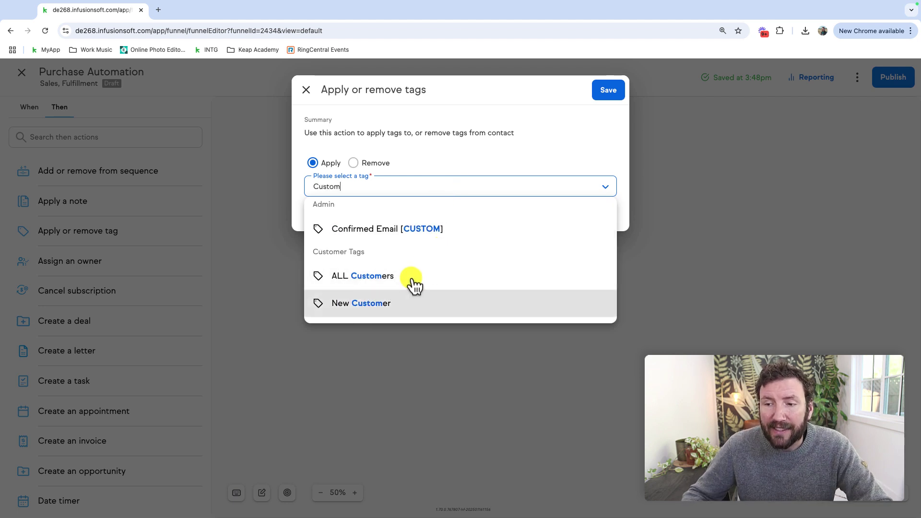
{"action": "left_click", "coordinate": [406, 300]}
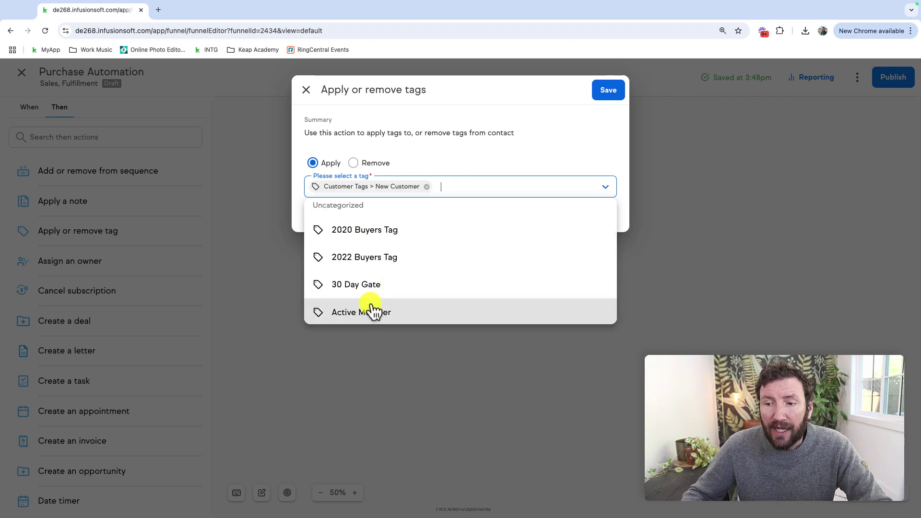
{"action": "left_click", "coordinate": [612, 95]}
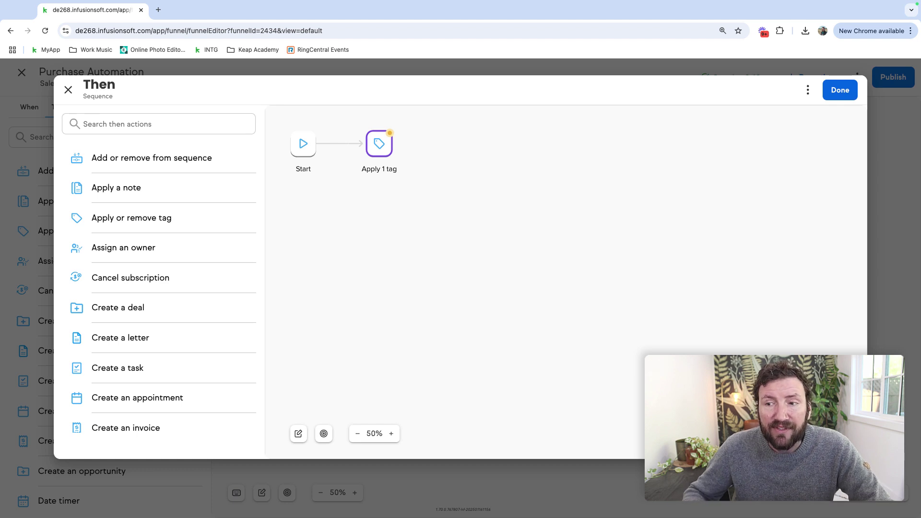
Connect the Product is purchased trigger's handle to the Sequence node.
{"action": "left_click", "coordinate": [68, 91]}
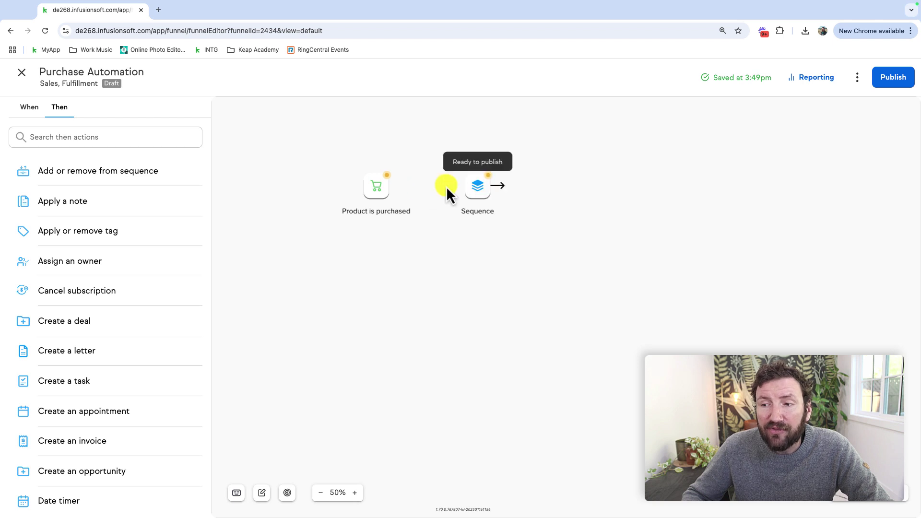
{"action": "scroll", "coordinate": [125, 228], "scroll_direction": "down", "scroll_amount": 7}
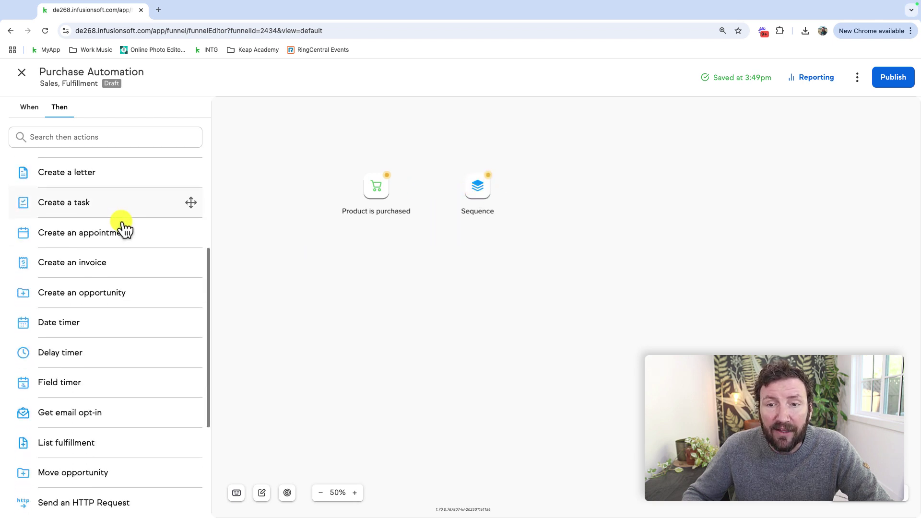
{"action": "scroll", "coordinate": [124, 226], "scroll_direction": "up", "scroll_amount": 7}
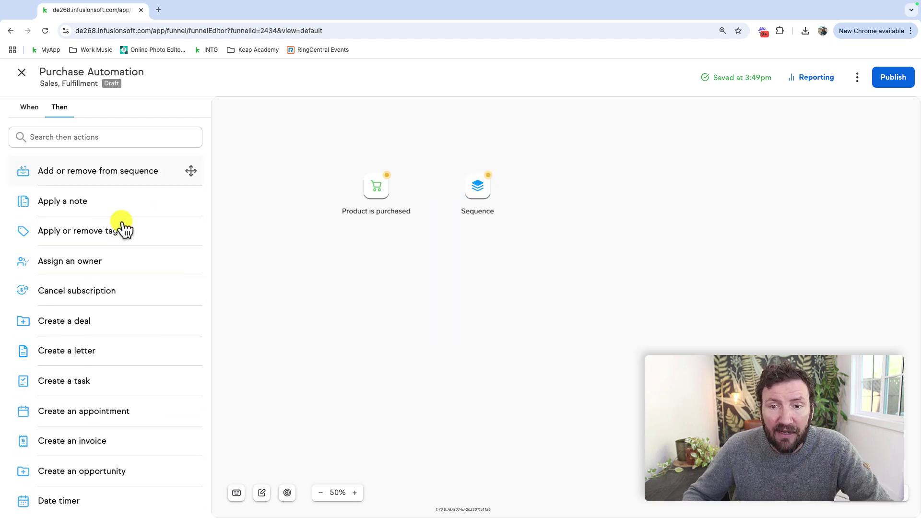
{"action": "scroll", "coordinate": [46, 187], "scroll_direction": "down", "scroll_amount": 4}
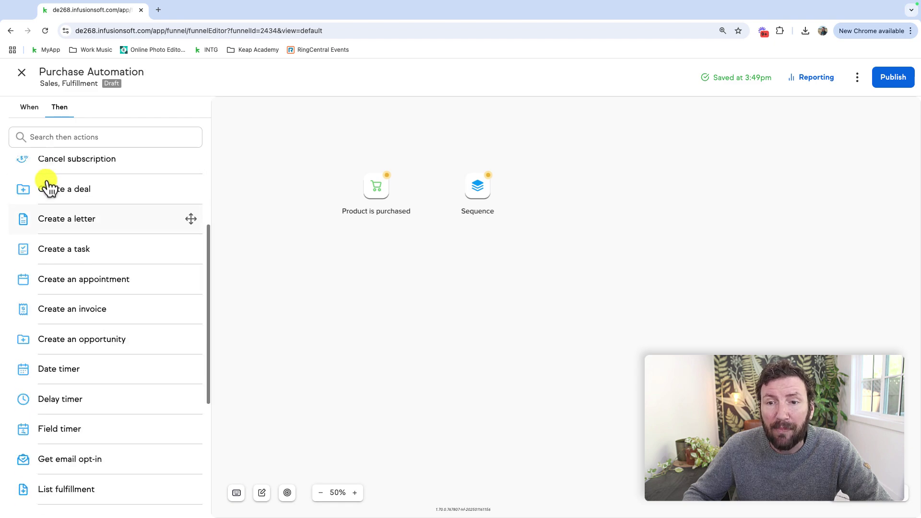
{"action": "scroll", "coordinate": [46, 189], "scroll_direction": "up", "scroll_amount": 4}
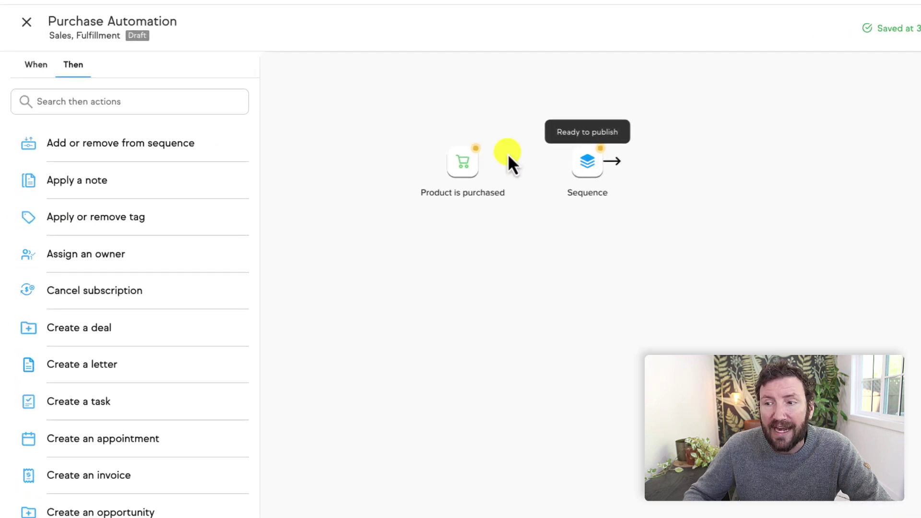
{"action": "left_click", "coordinate": [499, 162]}
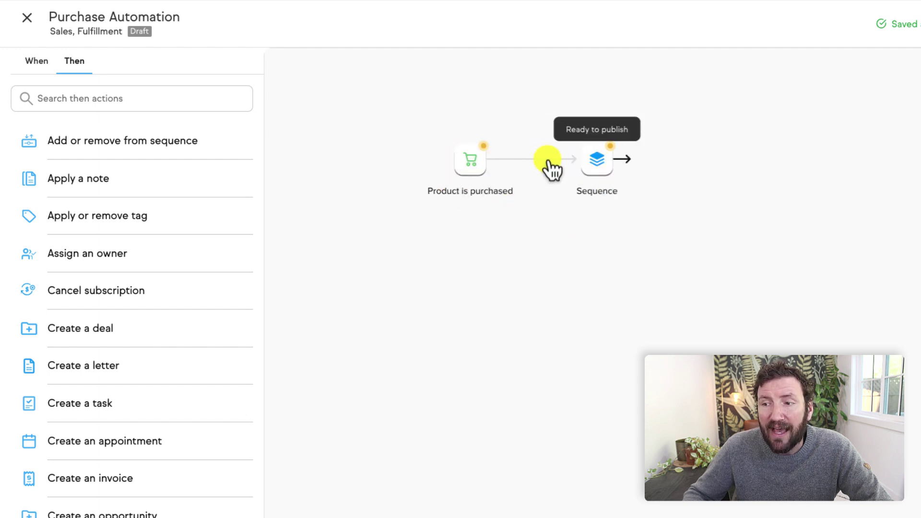
Open the Sequence for editing and add an Apply a note step after the tag.
{"action": "left_click", "coordinate": [600, 163]}
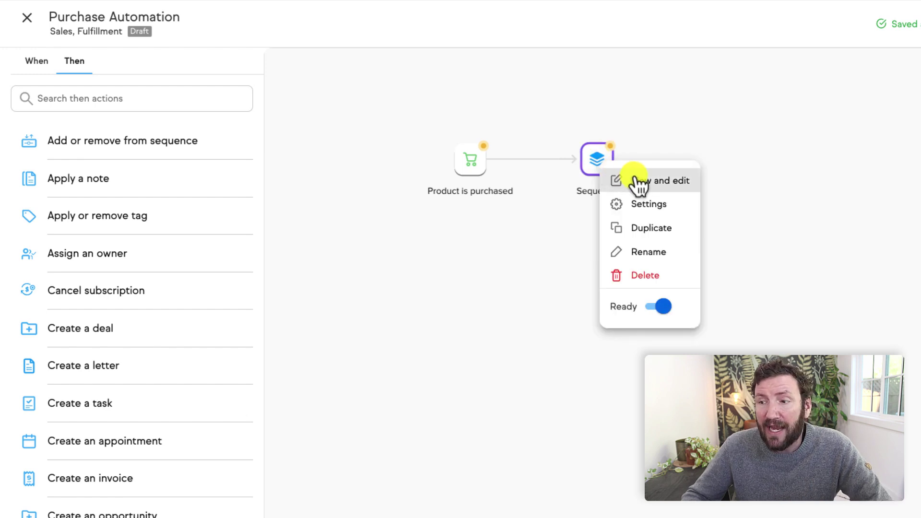
{"action": "left_click", "coordinate": [654, 184]}
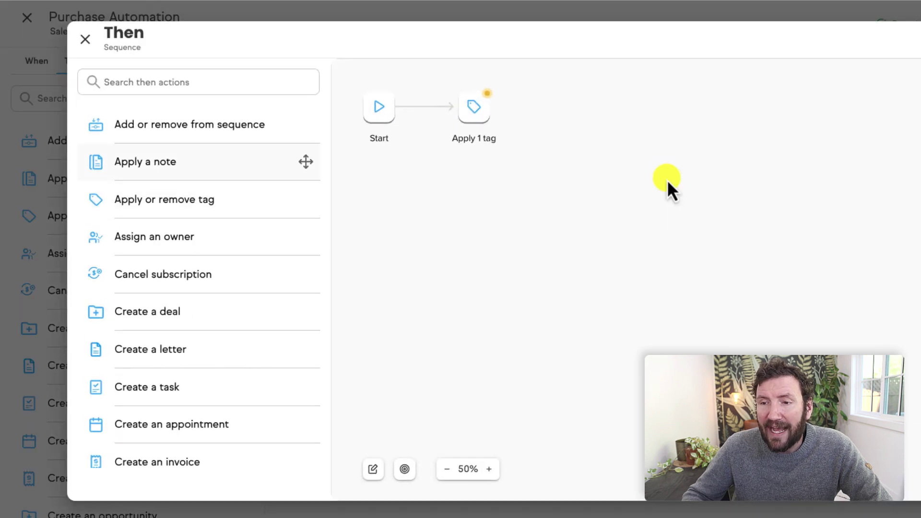
{"action": "scroll", "coordinate": [263, 216], "scroll_direction": "down", "scroll_amount": 4}
{"action": "scroll", "coordinate": [205, 177], "scroll_direction": "up", "scroll_amount": 4}
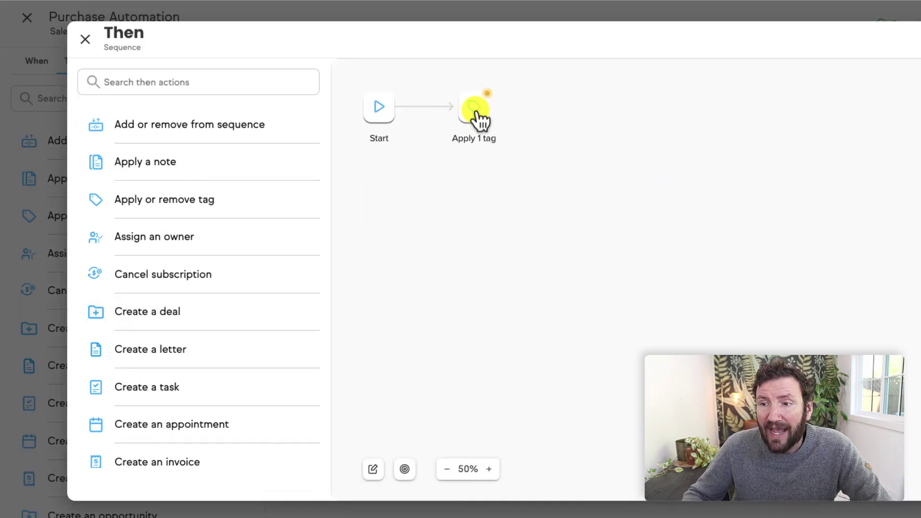
{"action": "left_click_drag", "start_coordinate": [319, 175], "coordinate": [589, 111]}
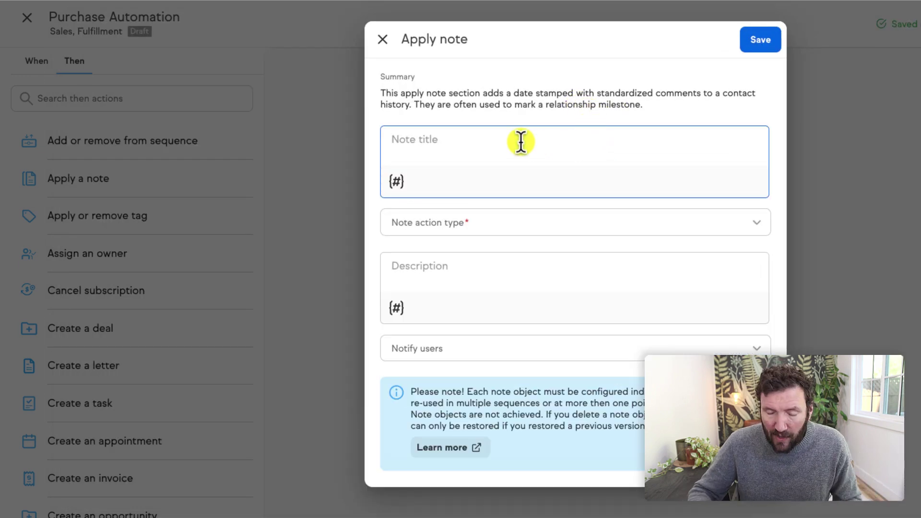
Fill the note: title 'Purchase Completed', type UPDATE, a purchase description, a notified user; save.
{"action": "type", "text": "Purchase Completed"}
{"action": "left_click", "coordinate": [513, 225]}
{"action": "left_click", "coordinate": [461, 317]}
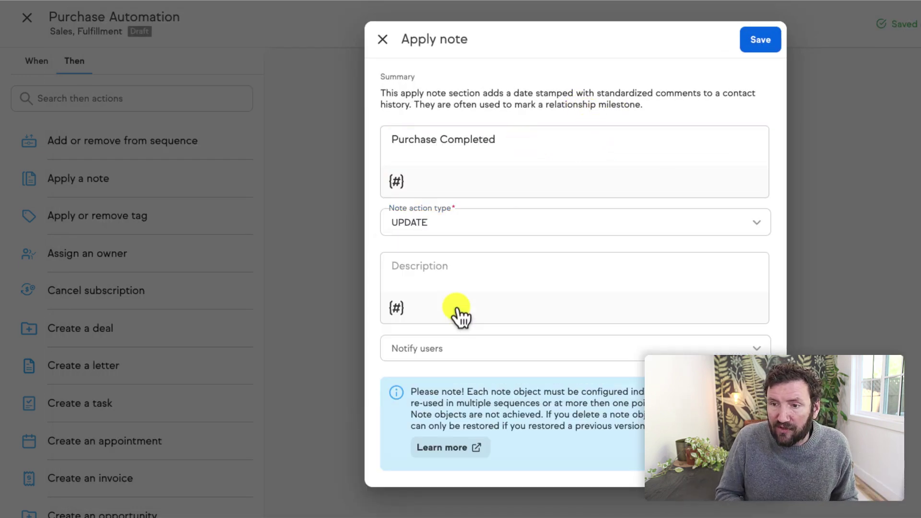
{"action": "left_click", "coordinate": [447, 269]}
{"action": "type", "text": "They bought something on this day and time."}
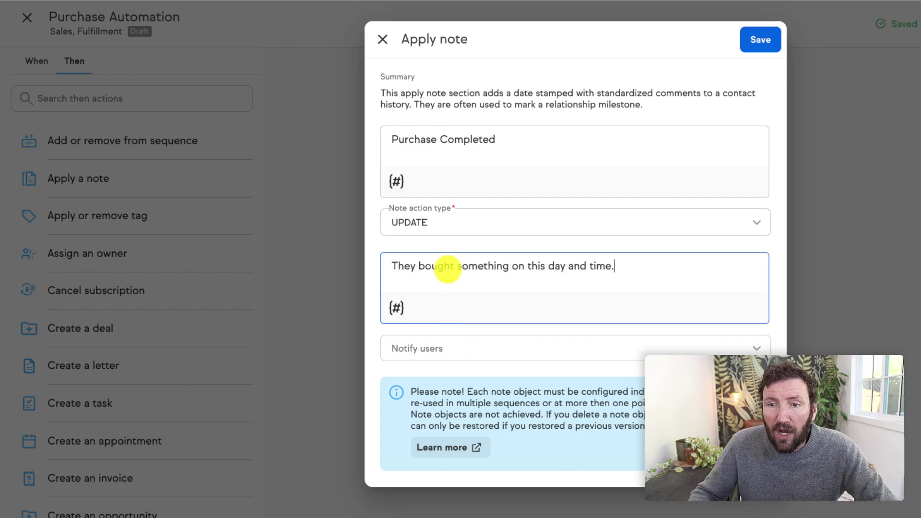
{"action": "left_click", "coordinate": [438, 351]}
{"action": "left_click", "coordinate": [451, 385]}
{"action": "left_click", "coordinate": [761, 40]}
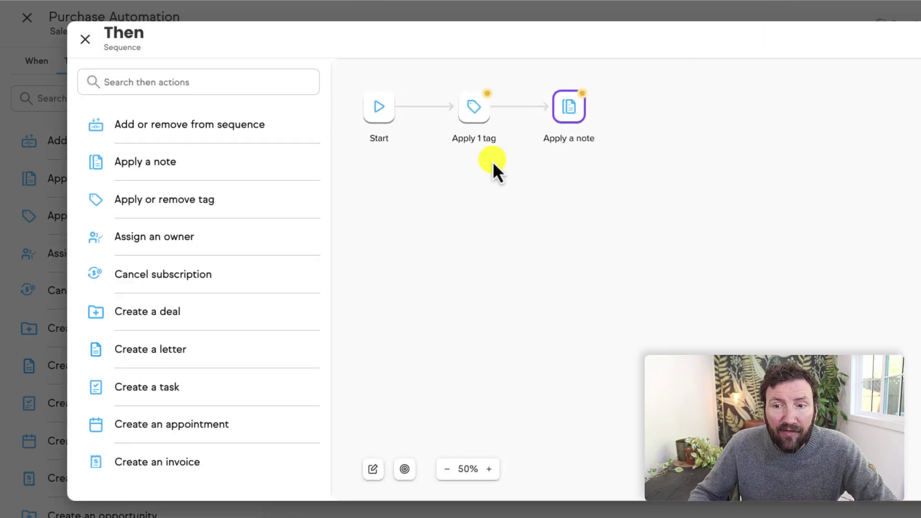
Drag the Send email action from the Then list into the sequence after 'Apply a note'.
{"action": "scroll", "coordinate": [231, 157], "scroll_direction": "down", "scroll_amount": 4}
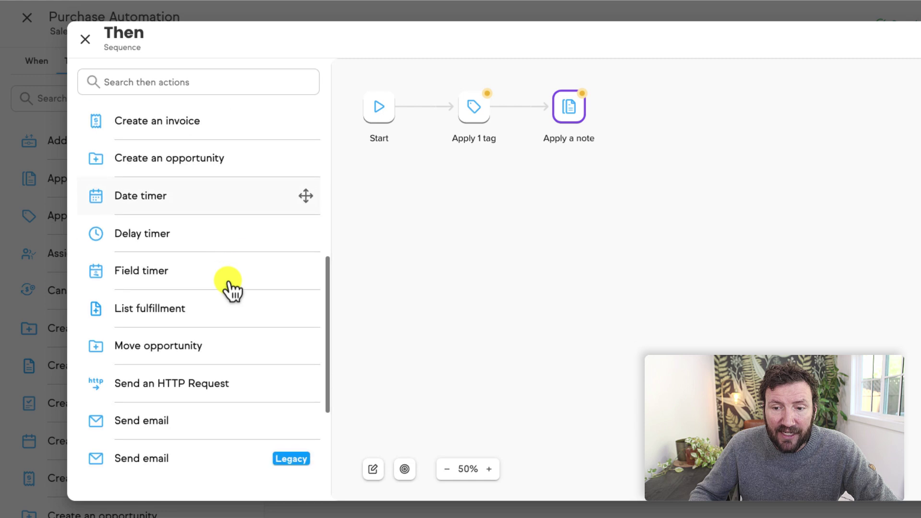
{"action": "scroll", "coordinate": [233, 288], "scroll_direction": "up", "scroll_amount": 4}
{"action": "scroll", "coordinate": [166, 252], "scroll_direction": "down", "scroll_amount": 3}
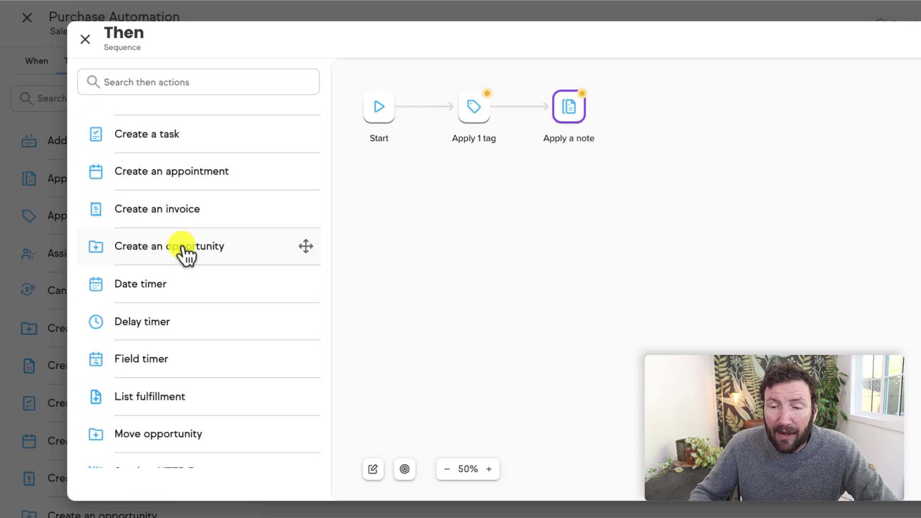
{"action": "scroll", "coordinate": [181, 255], "scroll_direction": "down", "scroll_amount": 3}
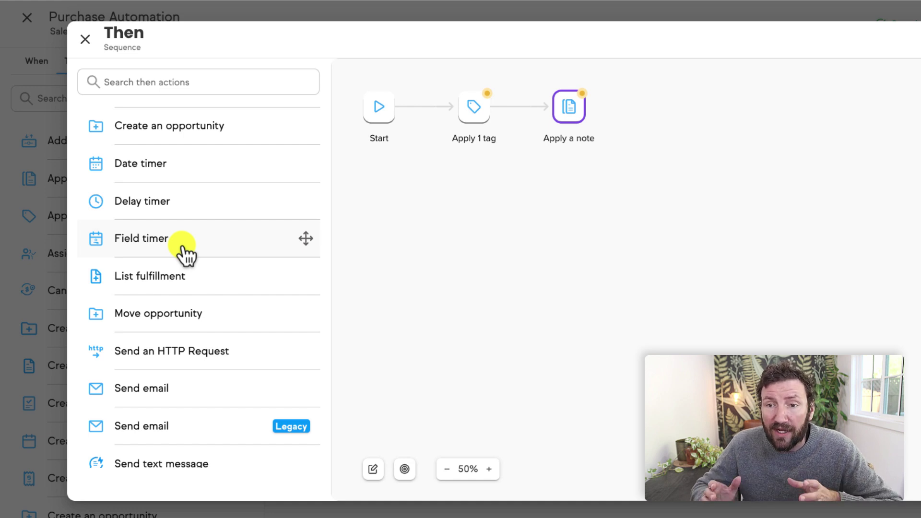
{"action": "scroll", "coordinate": [185, 255], "scroll_direction": "down", "scroll_amount": 2}
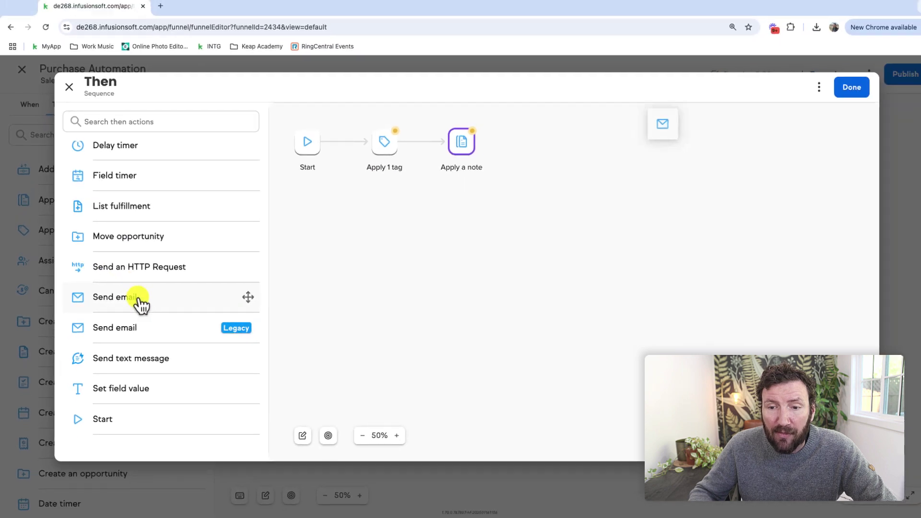
{"action": "left_click_drag", "start_coordinate": [168, 302], "coordinate": [826, 116]}
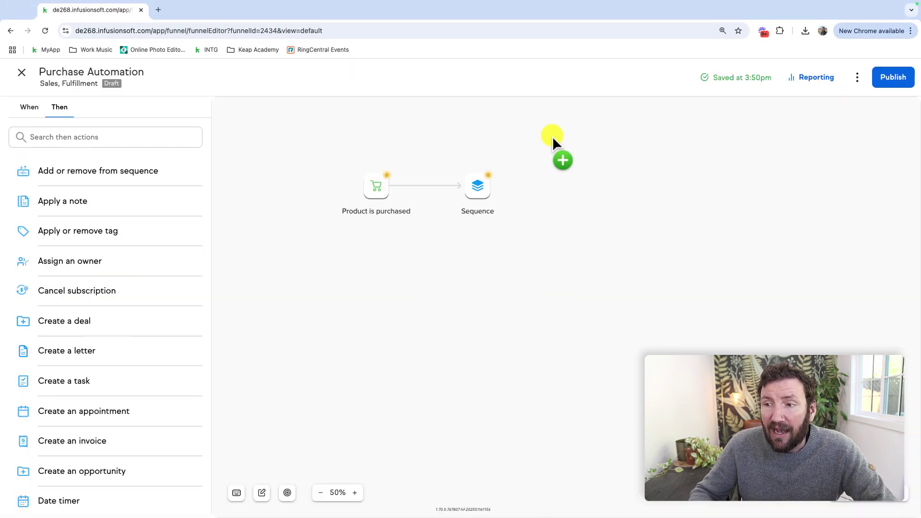
{"action": "left_click_drag", "start_coordinate": [552, 137], "coordinate": [533, 143]}
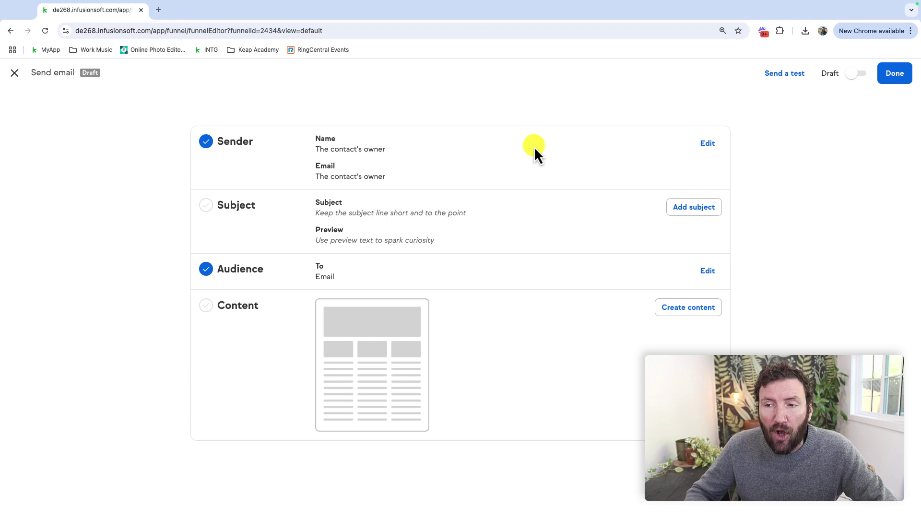
Reopen the new Send email step for editing.
{"action": "left_click", "coordinate": [15, 72]}
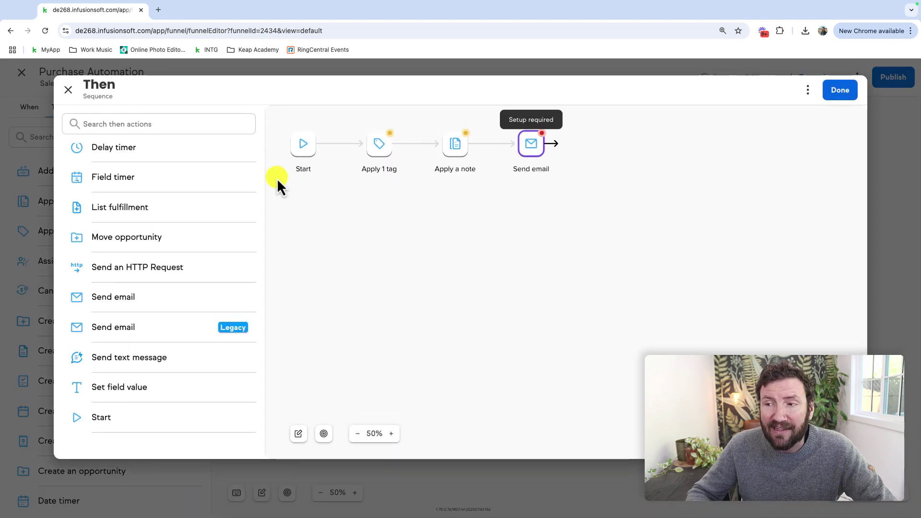
{"action": "left_click", "coordinate": [529, 154]}
{"action": "left_click", "coordinate": [531, 152]}
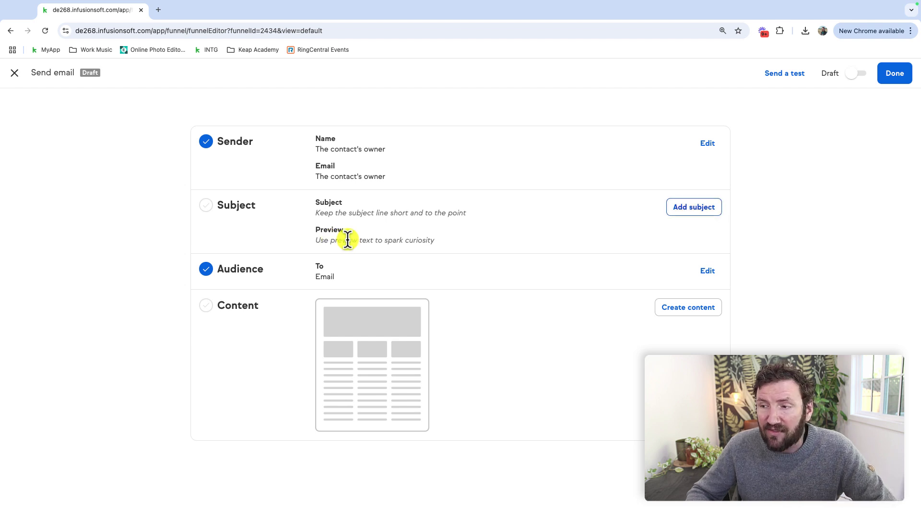
Give the email the subject line 'thanks for buying' and start creating its content.
{"action": "left_click", "coordinate": [692, 209]}
{"action": "left_click", "coordinate": [500, 216]}
{"action": "type", "text": "thanks for buying"}
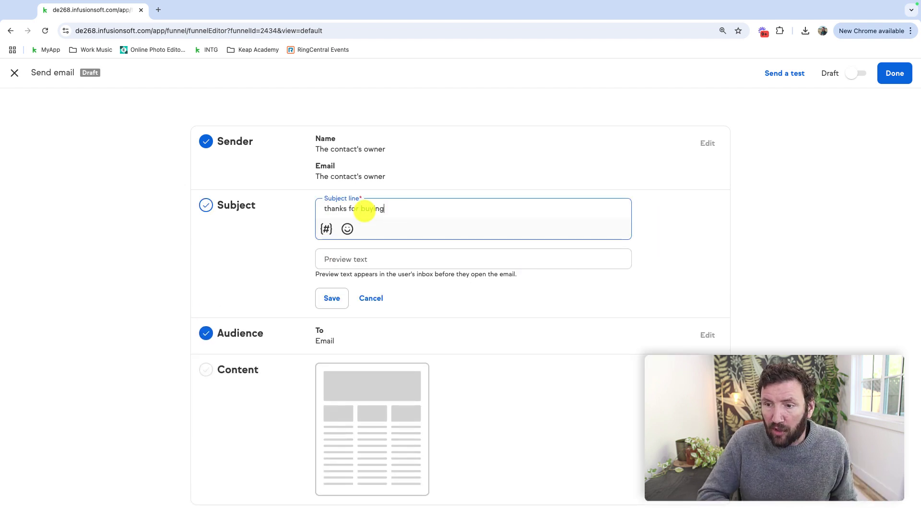
{"action": "key", "text": "Return"}
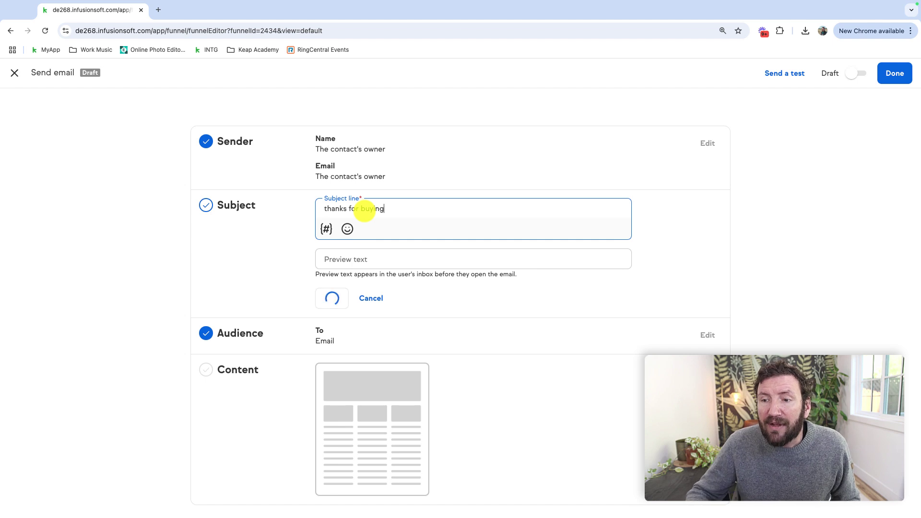
{"action": "left_click", "coordinate": [336, 303]}
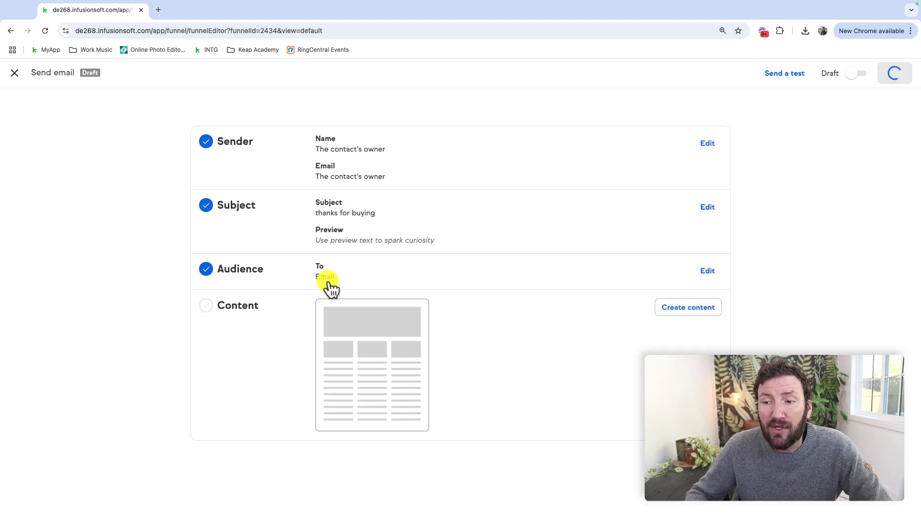
{"action": "left_click", "coordinate": [696, 308]}
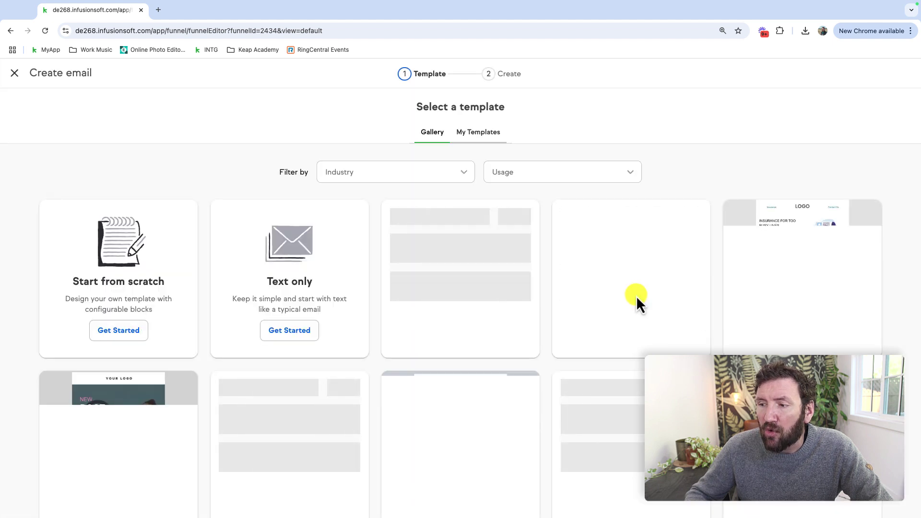
Choose the Simple Text template from My Templates, filtered to Email templates.
{"action": "left_click", "coordinate": [475, 132]}
{"action": "left_click", "coordinate": [479, 172]}
{"action": "left_click", "coordinate": [455, 256]}
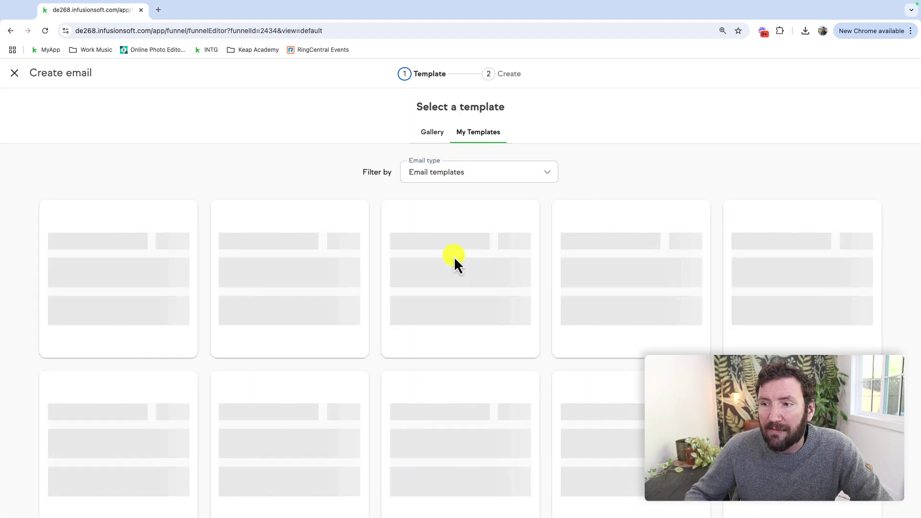
{"action": "left_click", "coordinate": [306, 263]}
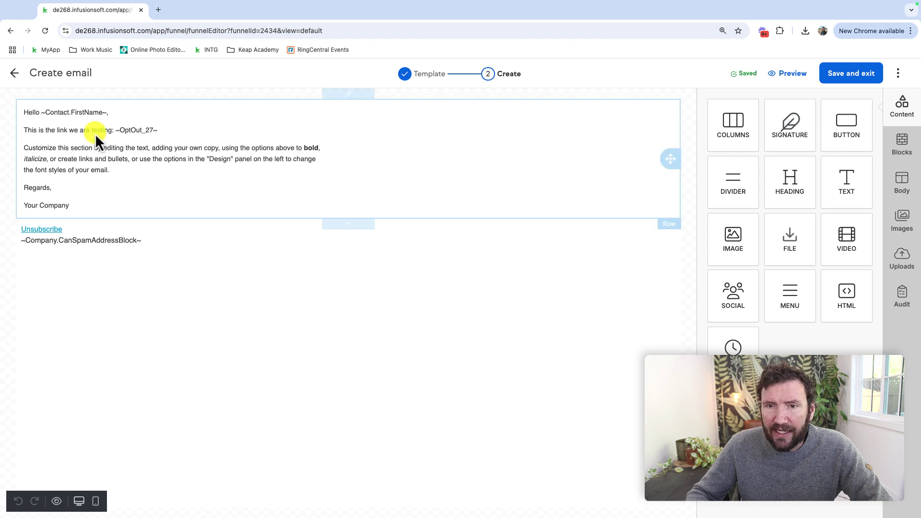
Replace the body with 'Thanks for being a customer…' and the sign-off with the sender's name.
{"action": "left_click", "coordinate": [249, 168]}
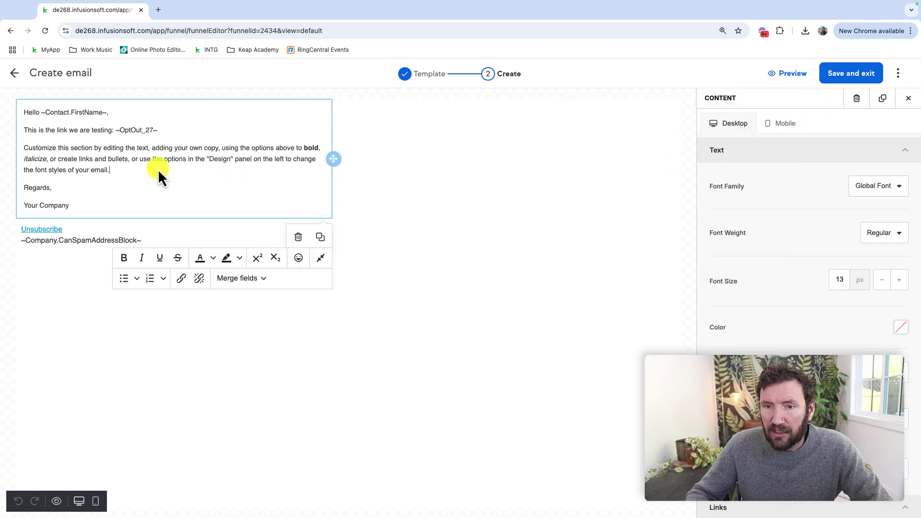
{"action": "left_click_drag", "start_coordinate": [157, 169], "coordinate": [22, 128]}
{"action": "type", "text": "Thanks for being a customer - looking forward"}
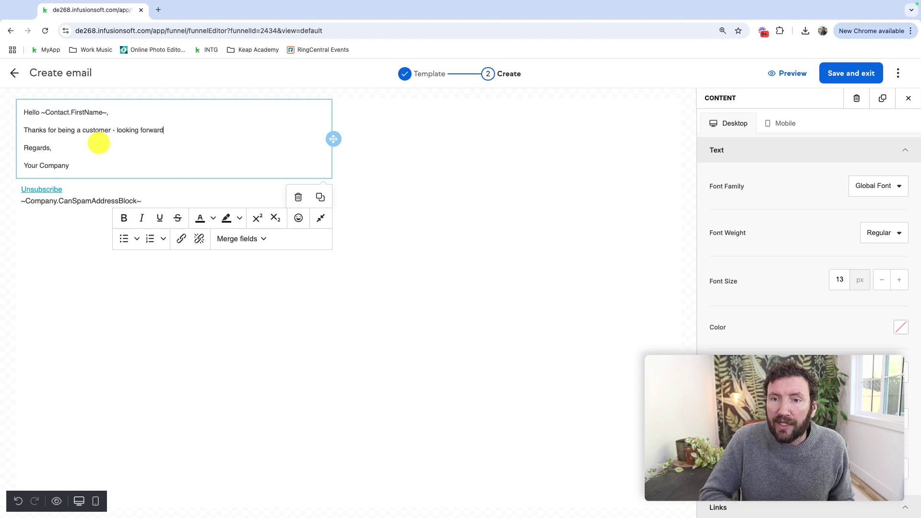
{"action": "type", "text": " to hearing how much you love your new thing."}
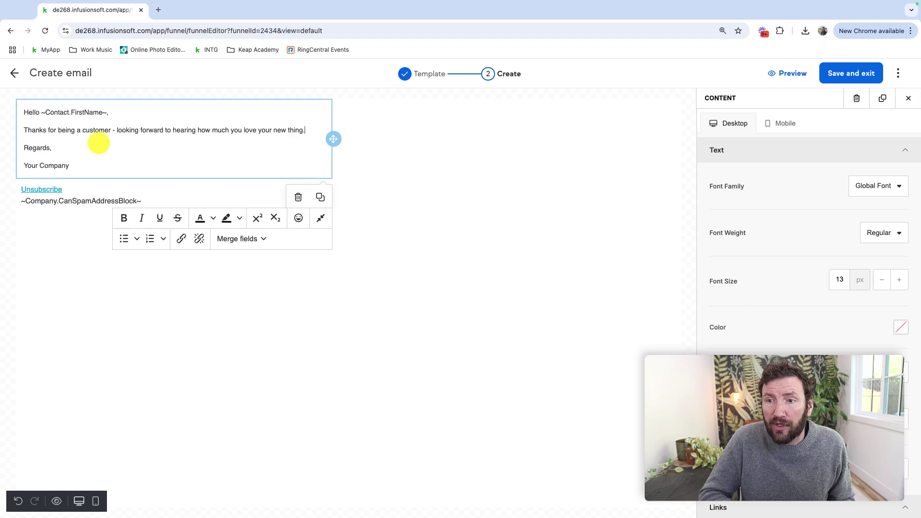
{"action": "triple_click", "coordinate": [89, 165]}
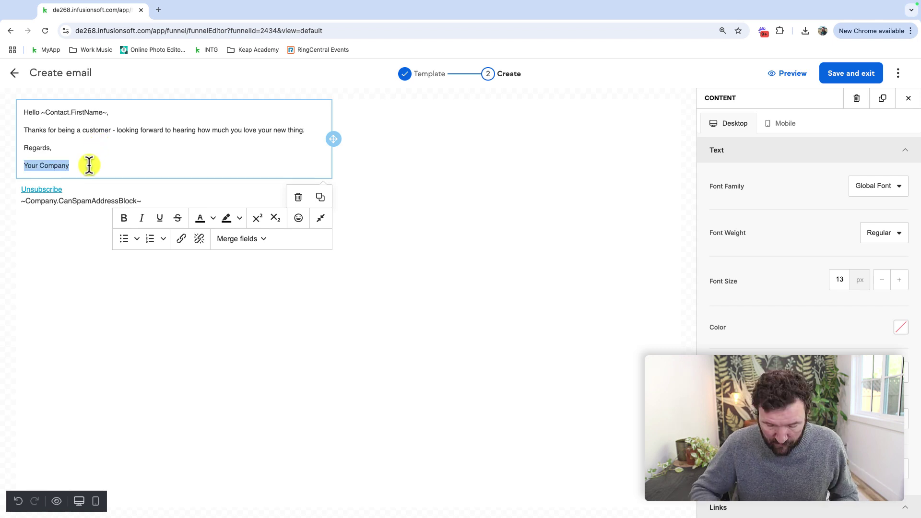
{"action": "type", "text": "Greg"}
{"action": "left_click", "coordinate": [718, 128]}
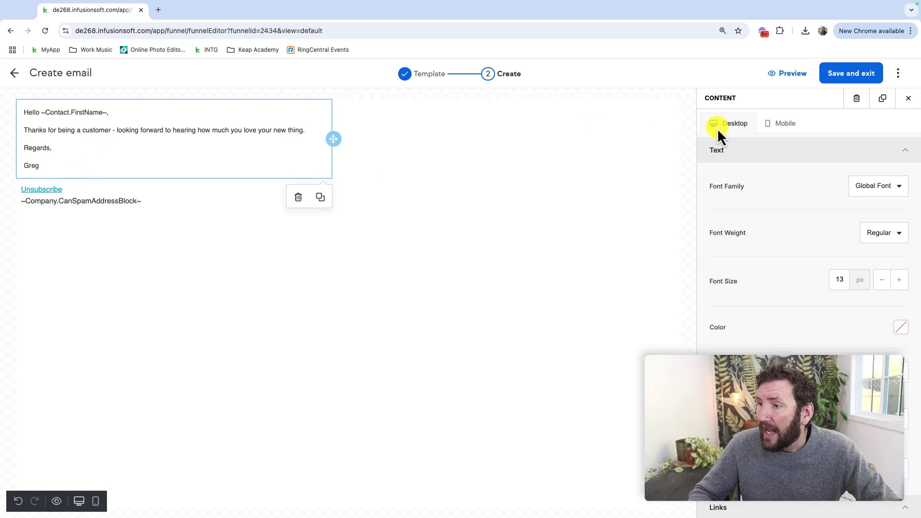
{"action": "left_click", "coordinate": [696, 125]}
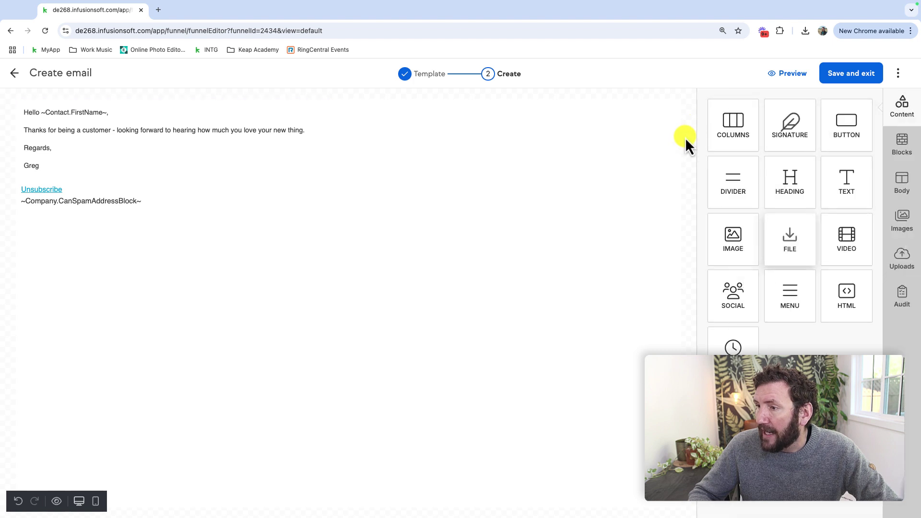
Add an image block at the top with the Monkeypod Marketing logo from Uploads.
{"action": "left_click_drag", "start_coordinate": [734, 238], "coordinate": [138, 127]}
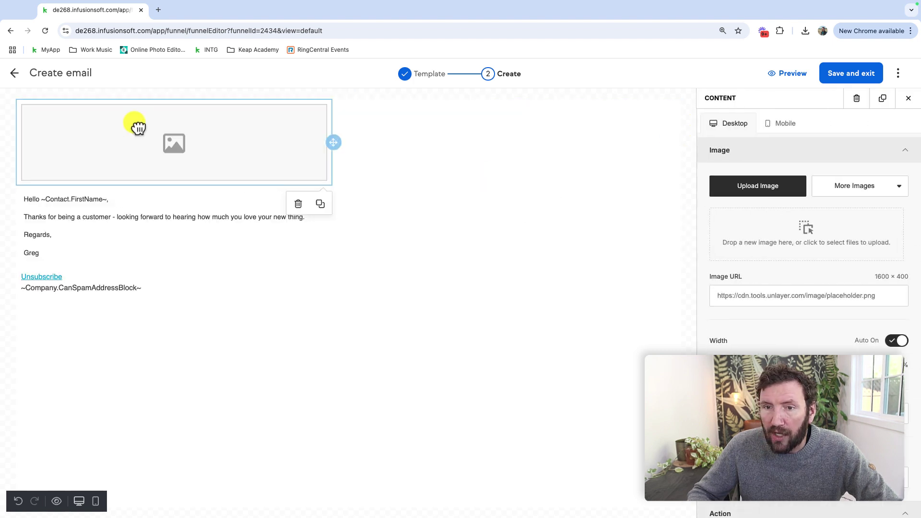
{"action": "left_click", "coordinate": [898, 186]}
{"action": "left_click", "coordinate": [874, 228]}
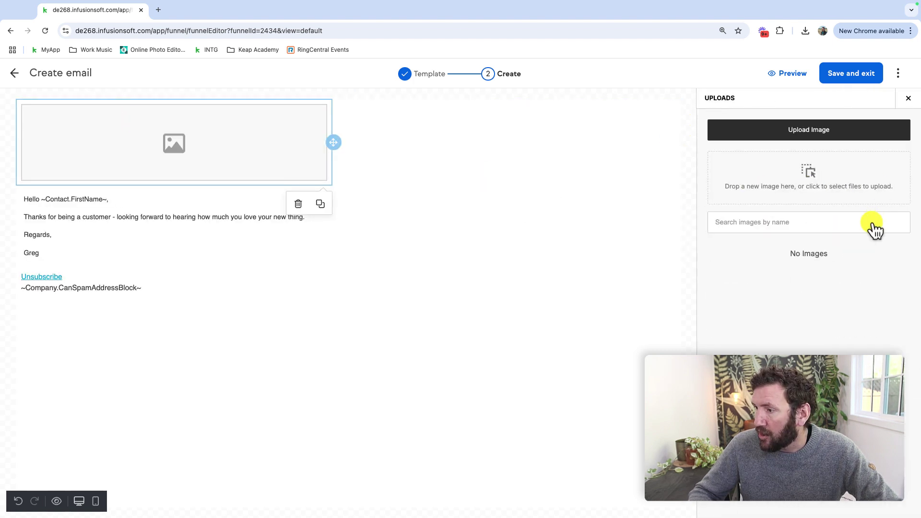
{"action": "left_click", "coordinate": [816, 222]}
{"action": "type", "text": "monk"}
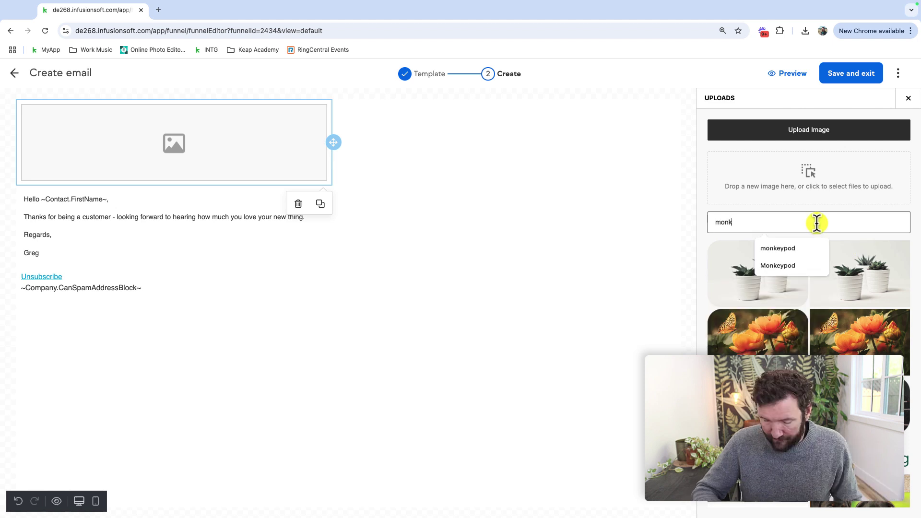
{"action": "type", "text": "eypod"}
{"action": "left_click", "coordinate": [873, 271]}
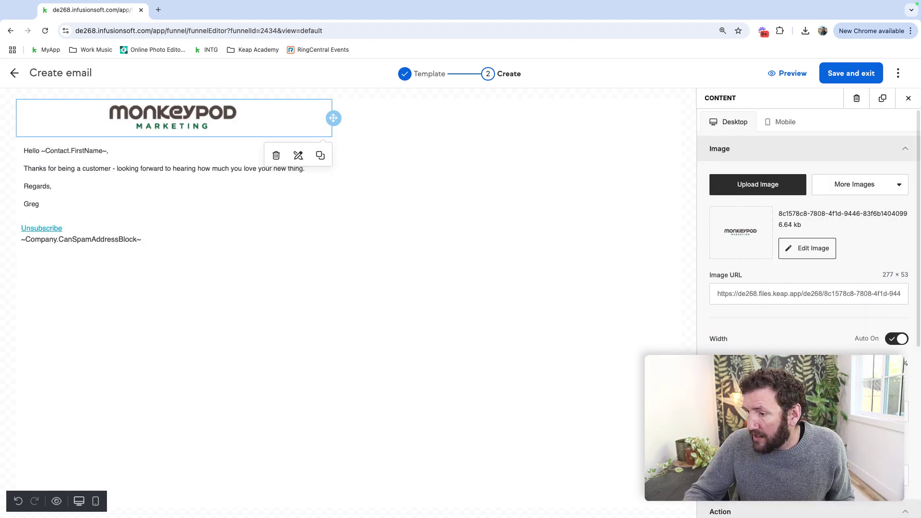
Save the email content, switch it from Draft to Ready, and finish the Send email step.
{"action": "left_click", "coordinate": [840, 74]}
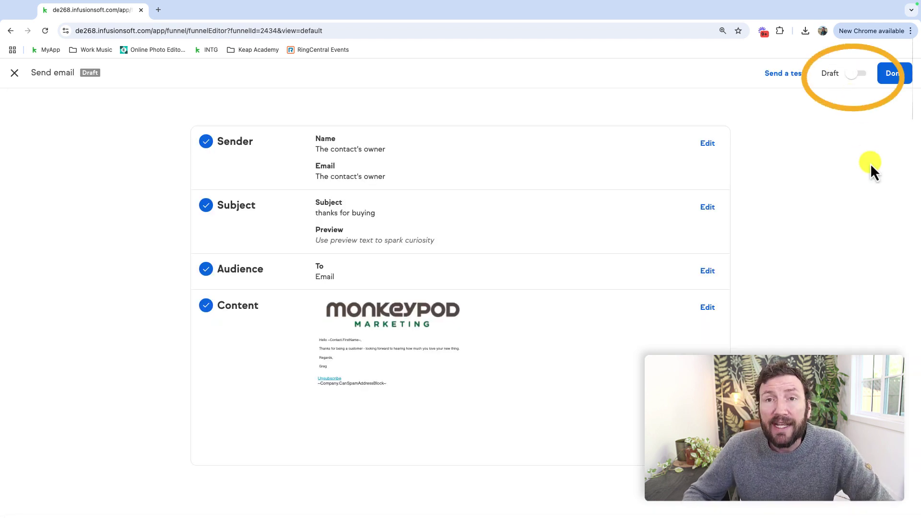
{"action": "left_click", "coordinate": [856, 76]}
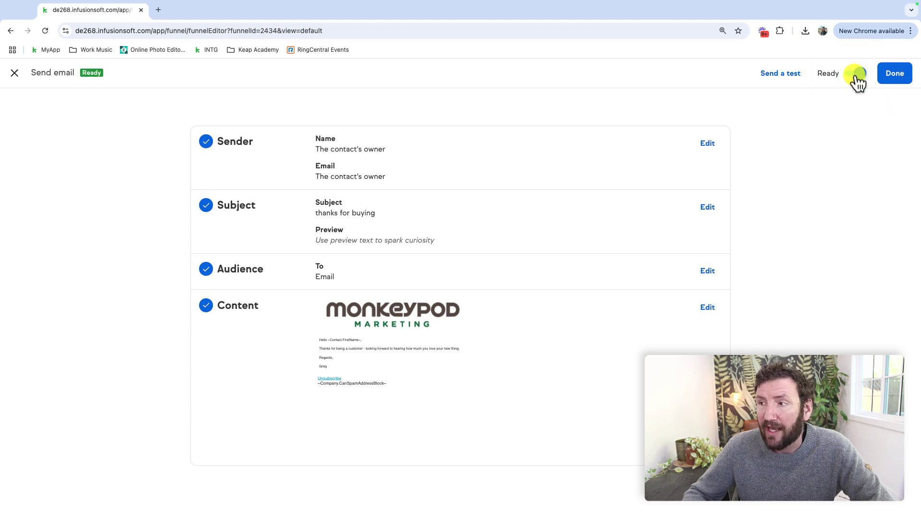
{"action": "left_click", "coordinate": [895, 77]}
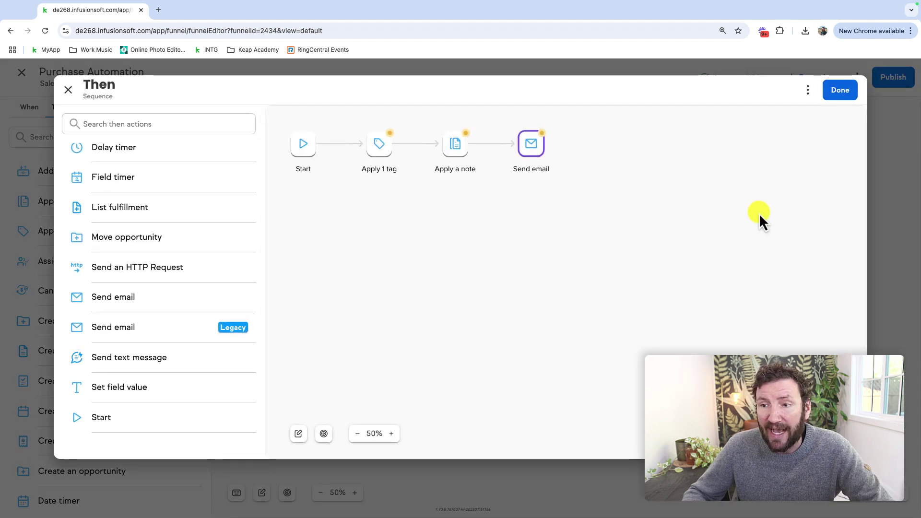
Look over the Then actions list, then close the sequence back to Purchase Automation.
{"action": "left_click", "coordinate": [399, 249]}
{"action": "scroll", "coordinate": [149, 312], "scroll_direction": "up", "scroll_amount": 5}
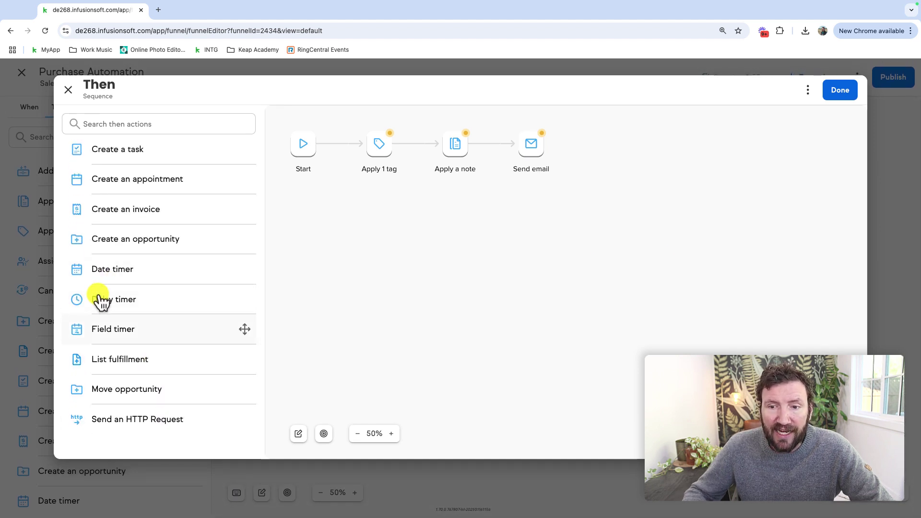
{"action": "scroll", "coordinate": [123, 341], "scroll_direction": "down", "scroll_amount": 5}
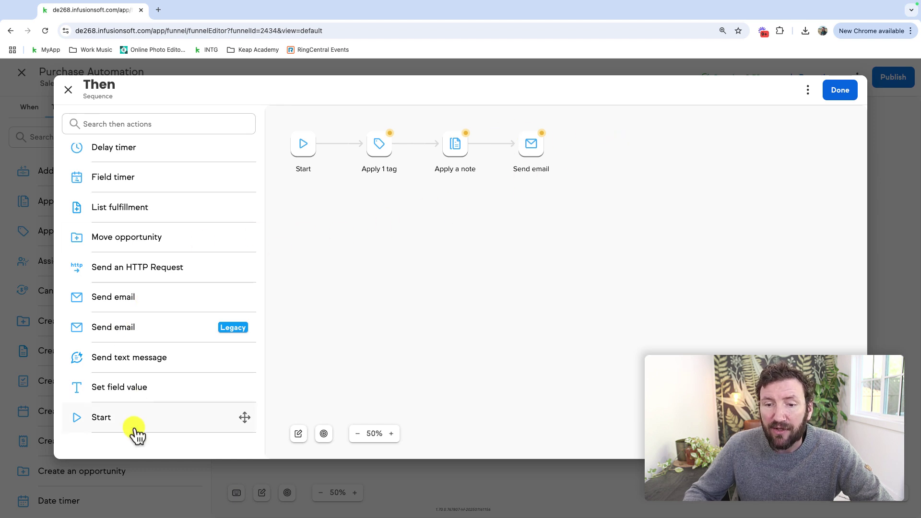
{"action": "scroll", "coordinate": [109, 422], "scroll_direction": "up", "scroll_amount": 8}
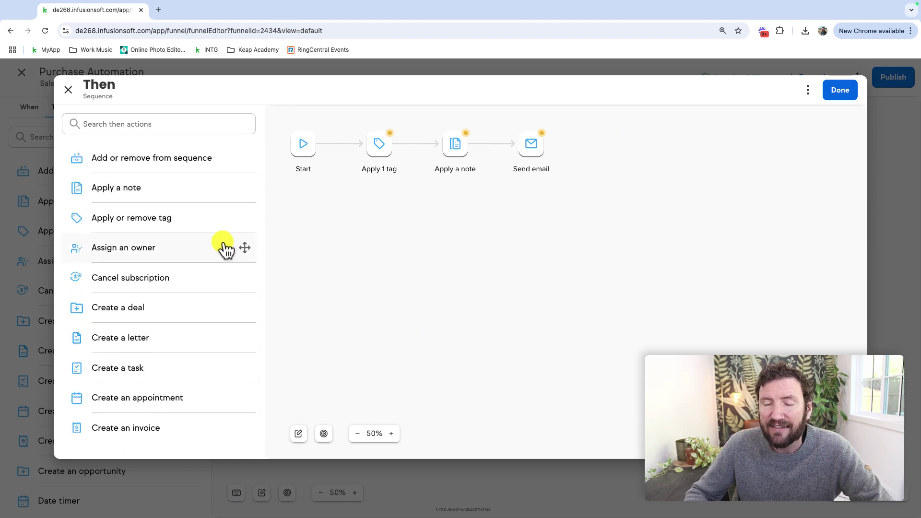
{"action": "scroll", "coordinate": [225, 250], "scroll_direction": "down", "scroll_amount": 6}
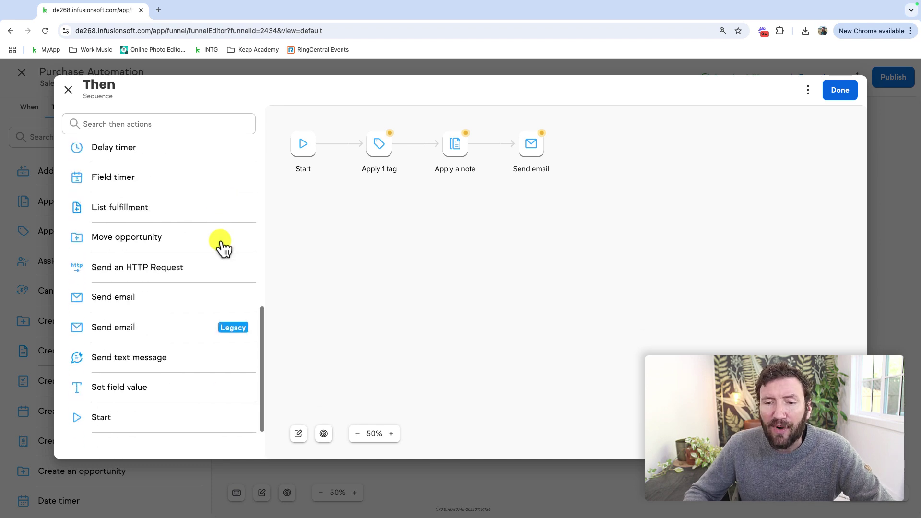
{"action": "scroll", "coordinate": [223, 249], "scroll_direction": "up", "scroll_amount": 6}
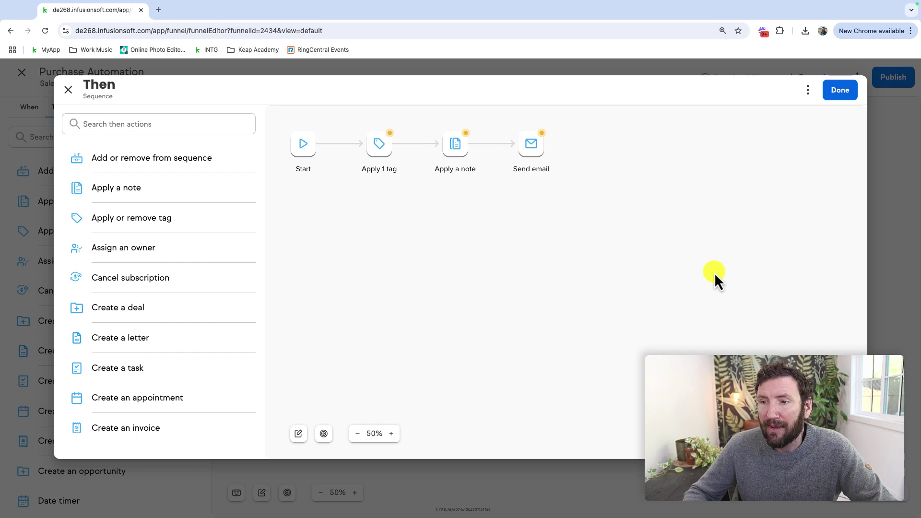
{"action": "left_click", "coordinate": [840, 91]}
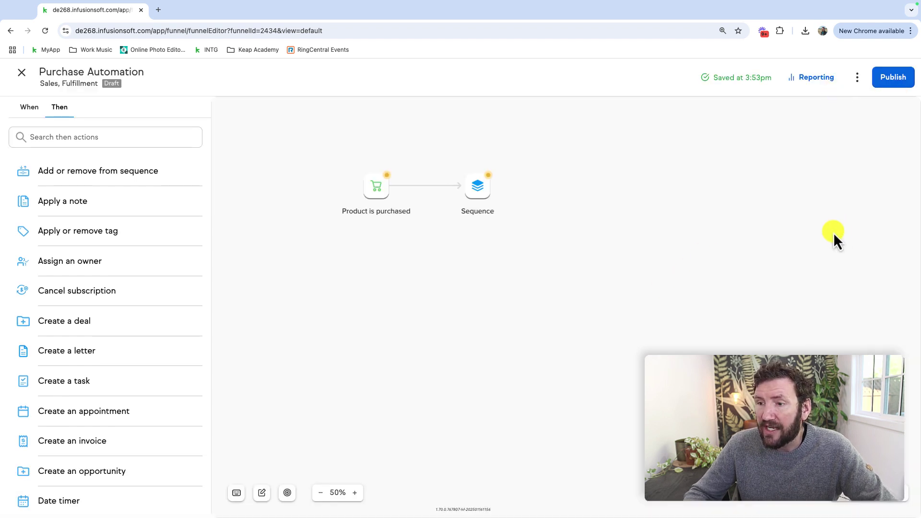
Rename the sequence to 'Post Purchase Actions' and bring up the Automation Checklist.
{"action": "mouse_move", "coordinate": [502, 187]}
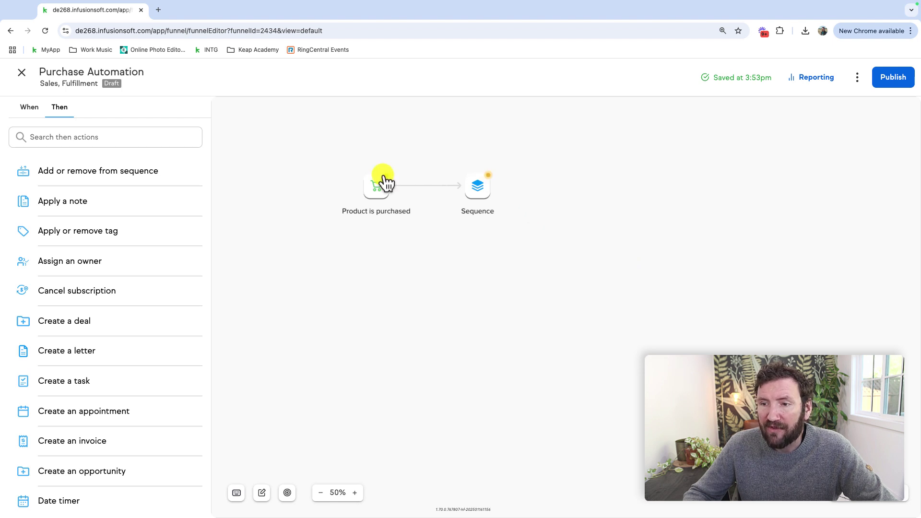
{"action": "left_click", "coordinate": [475, 192]}
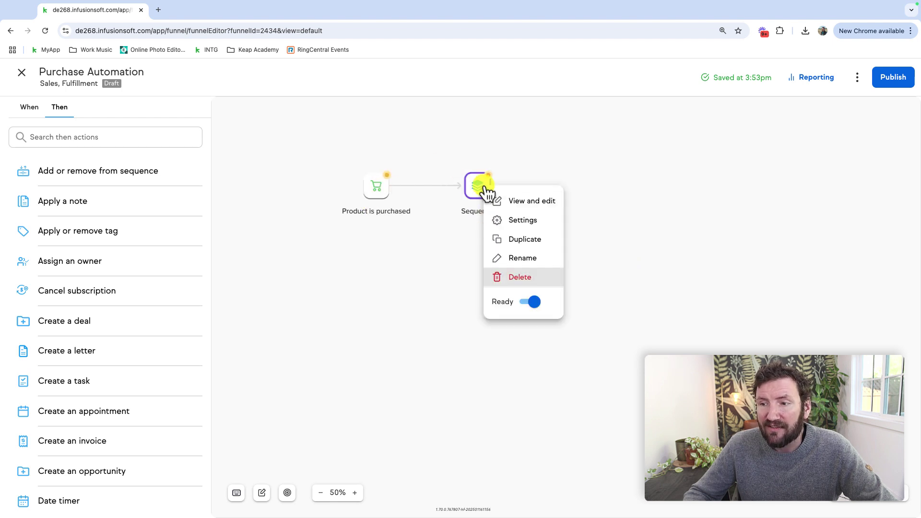
{"action": "left_click", "coordinate": [512, 256]}
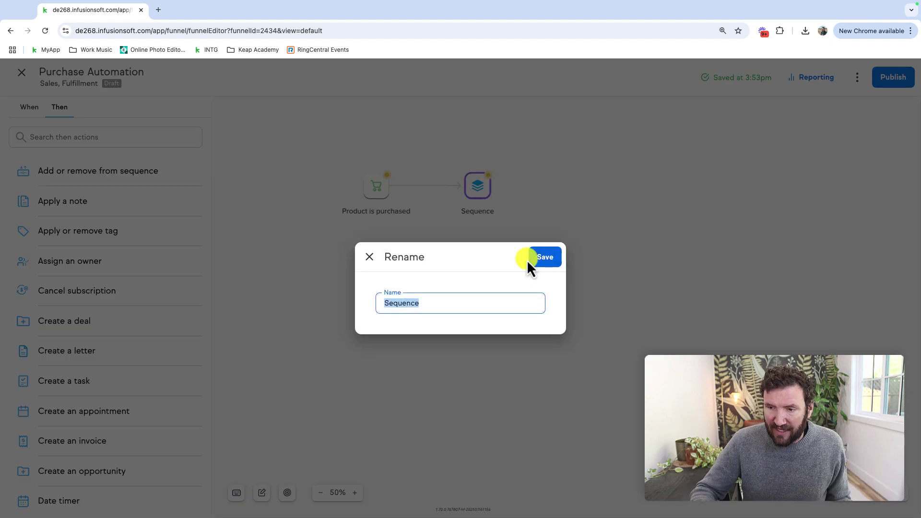
{"action": "type", "text": "Post Purchase Actions"}
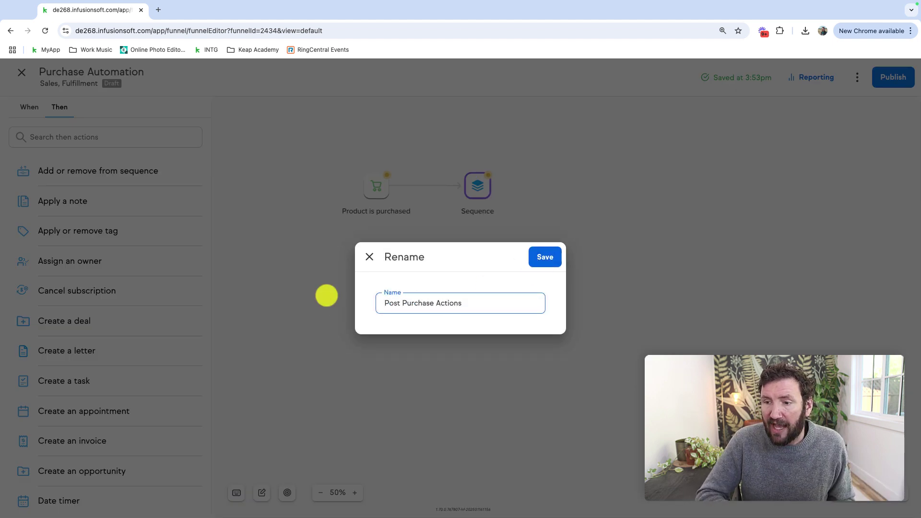
{"action": "key", "text": "Return"}
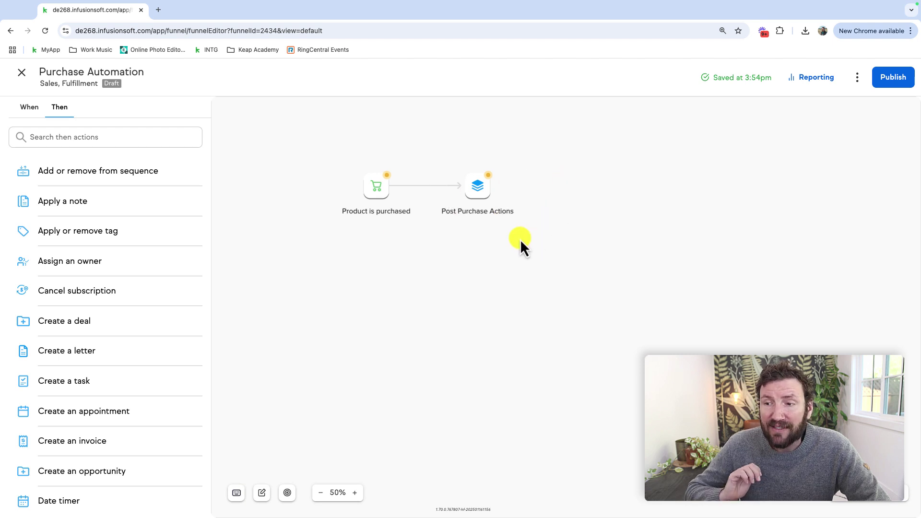
{"action": "left_click", "coordinate": [887, 80]}
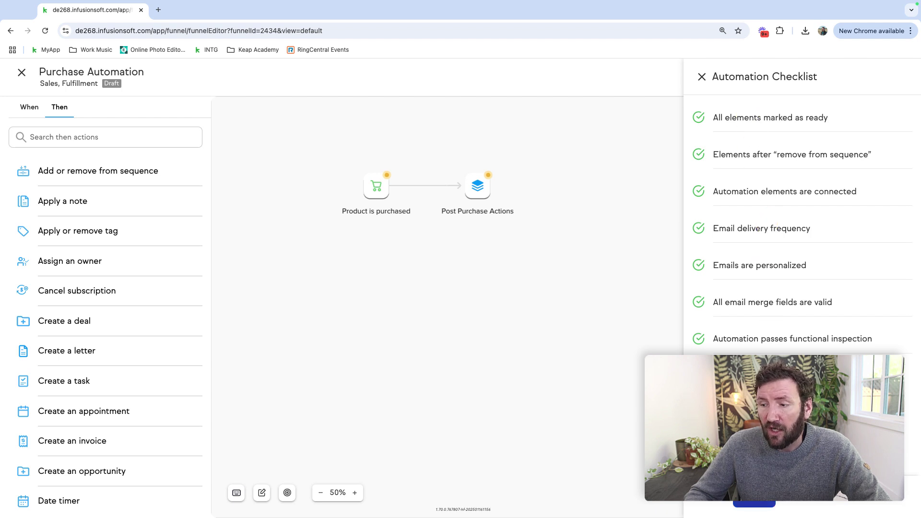
Publish Purchase Automation, keep editing, and view its Reporting stats.
{"action": "left_click", "coordinate": [756, 502]}
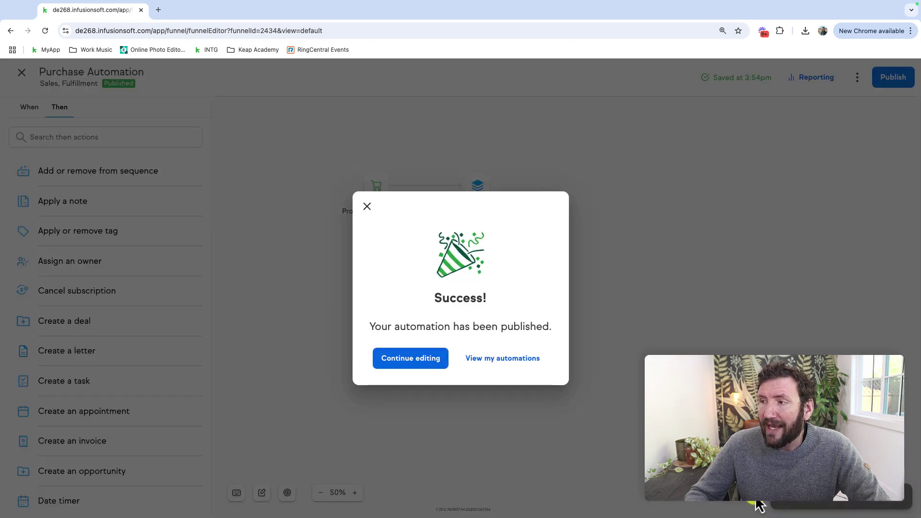
{"action": "left_click", "coordinate": [430, 367]}
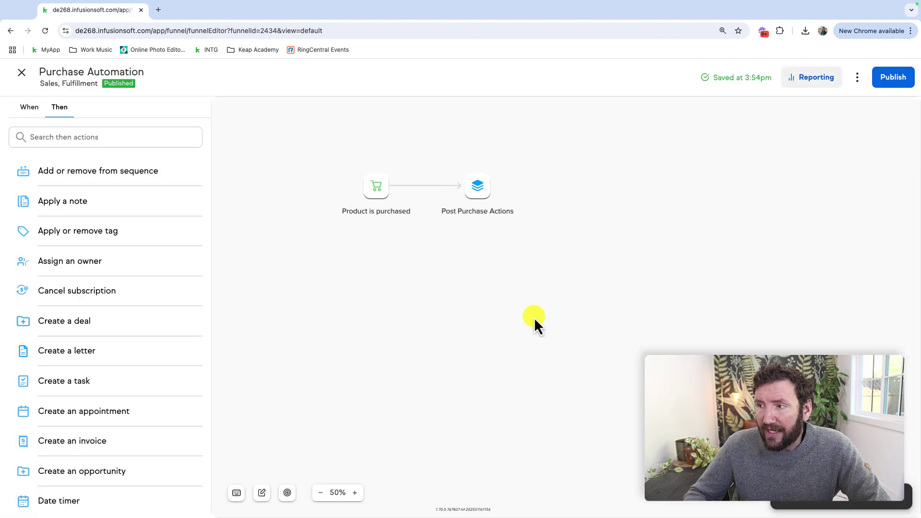
{"action": "left_click", "coordinate": [811, 77]}
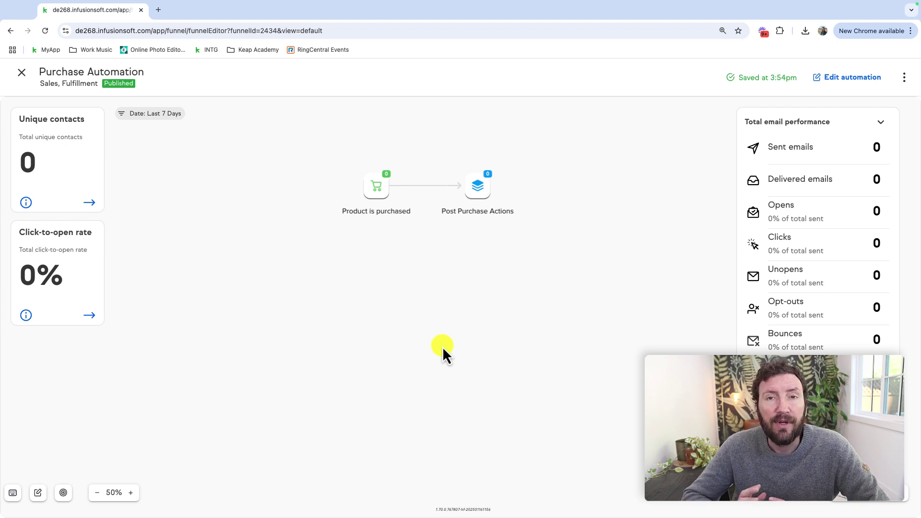
Close reporting, reopen Purchase Automation to review its When triggers, then close it.
{"action": "left_click", "coordinate": [24, 73]}
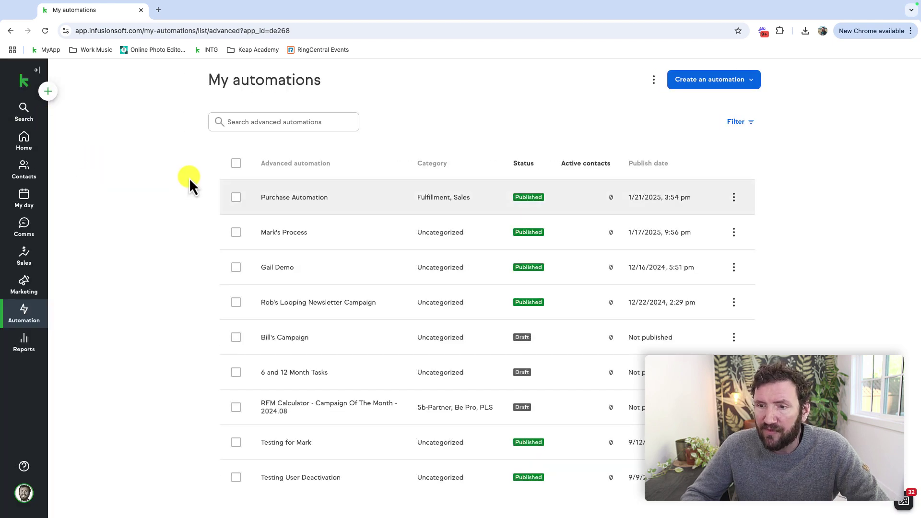
{"action": "left_click", "coordinate": [313, 211]}
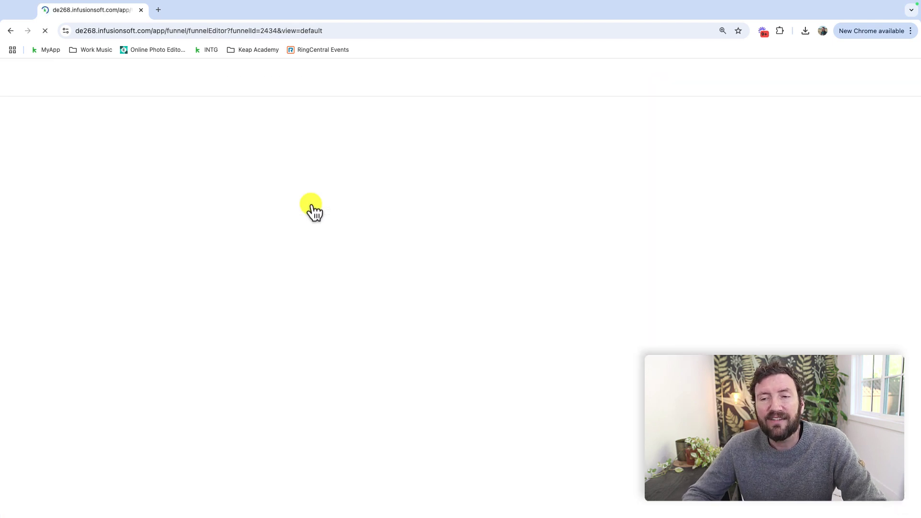
{"action": "scroll", "coordinate": [111, 215], "scroll_direction": "down", "scroll_amount": 1}
{"action": "scroll", "coordinate": [108, 212], "scroll_direction": "up", "scroll_amount": 1}
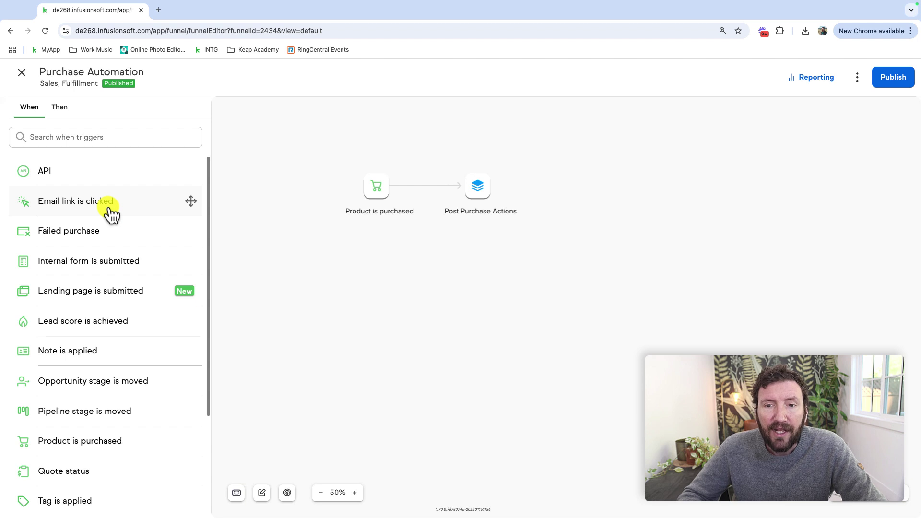
{"action": "scroll", "coordinate": [45, 175], "scroll_direction": "down", "scroll_amount": 3}
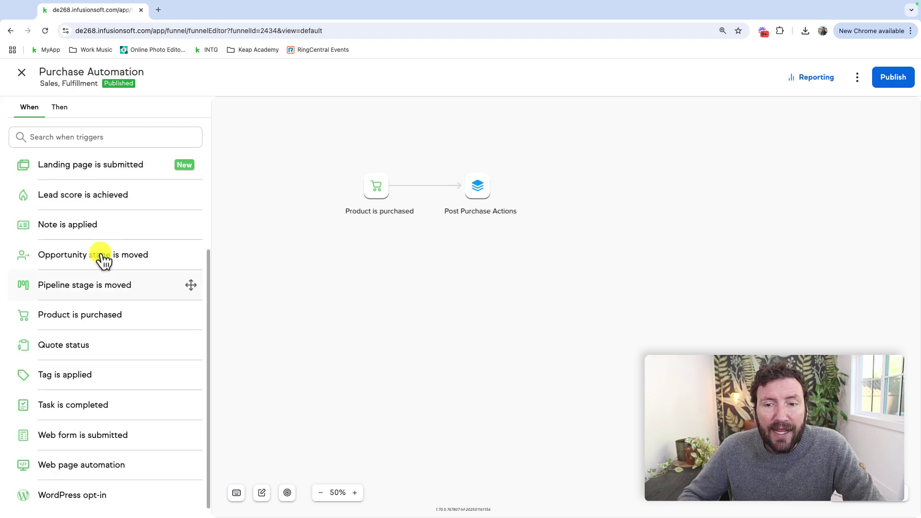
{"action": "scroll", "coordinate": [93, 494], "scroll_direction": "up", "scroll_amount": 3}
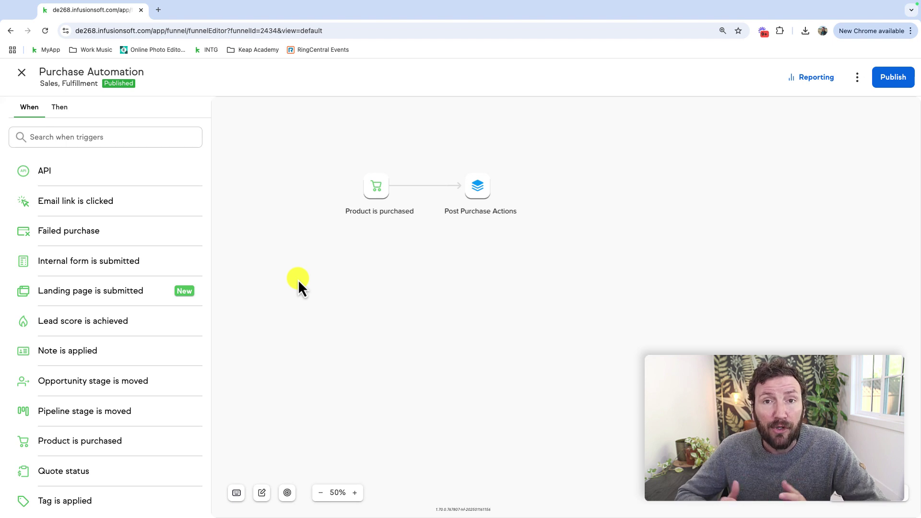
{"action": "left_click", "coordinate": [22, 73]}
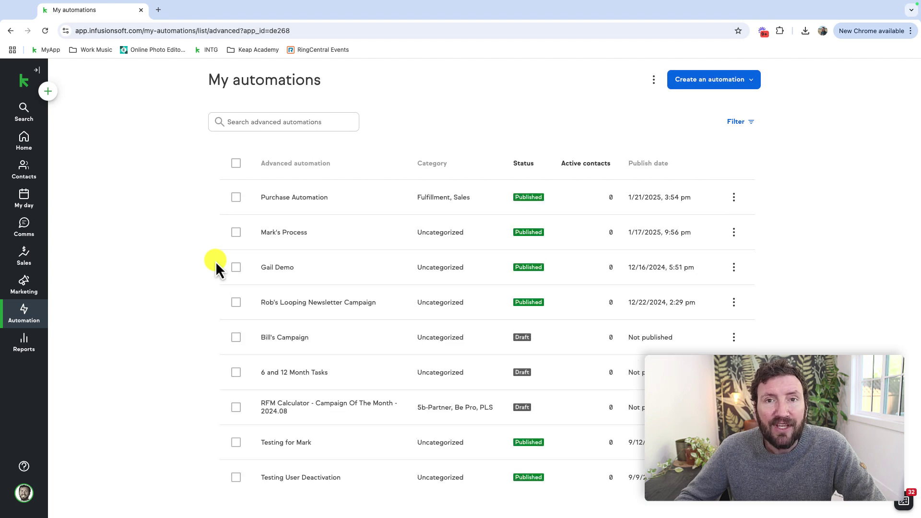
Switch off the New Automation Builder and view Purchase Automation in the classic builder.
{"action": "left_click", "coordinate": [32, 496]}
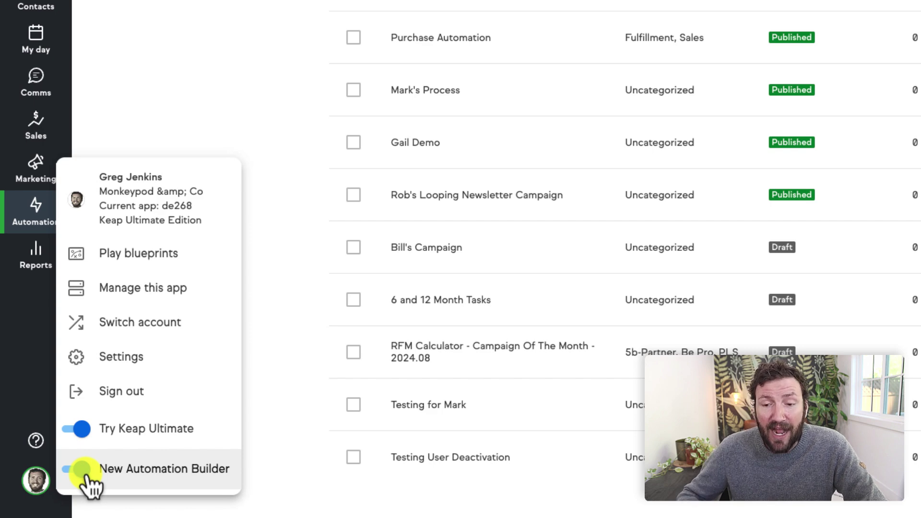
{"action": "left_click", "coordinate": [83, 472]}
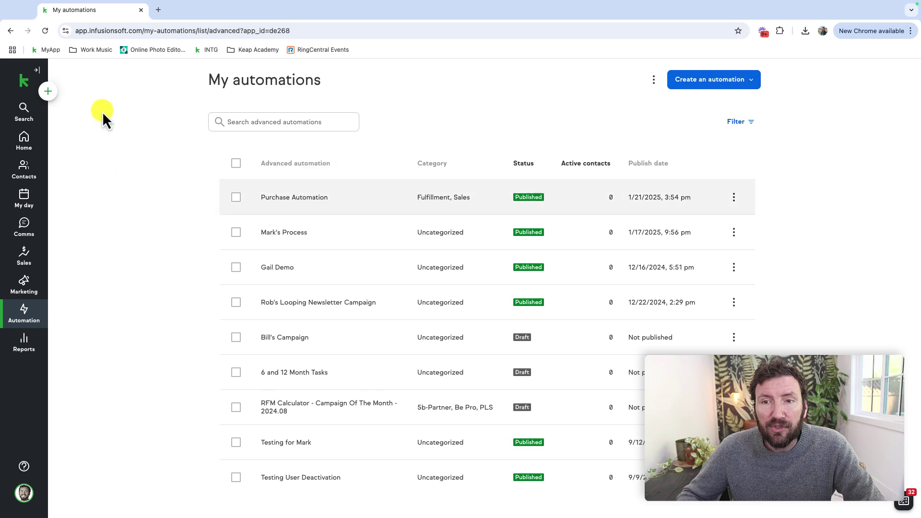
{"action": "left_click", "coordinate": [310, 204]}
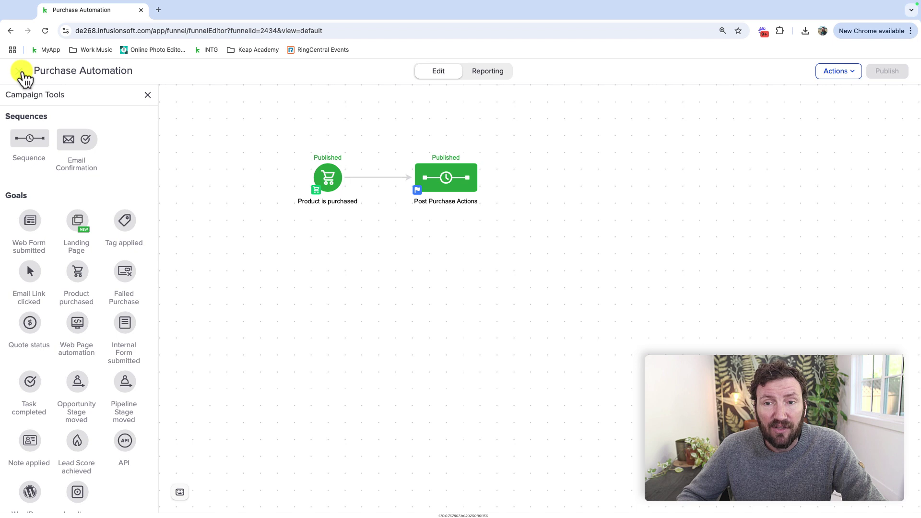
{"action": "left_click", "coordinate": [22, 72]}
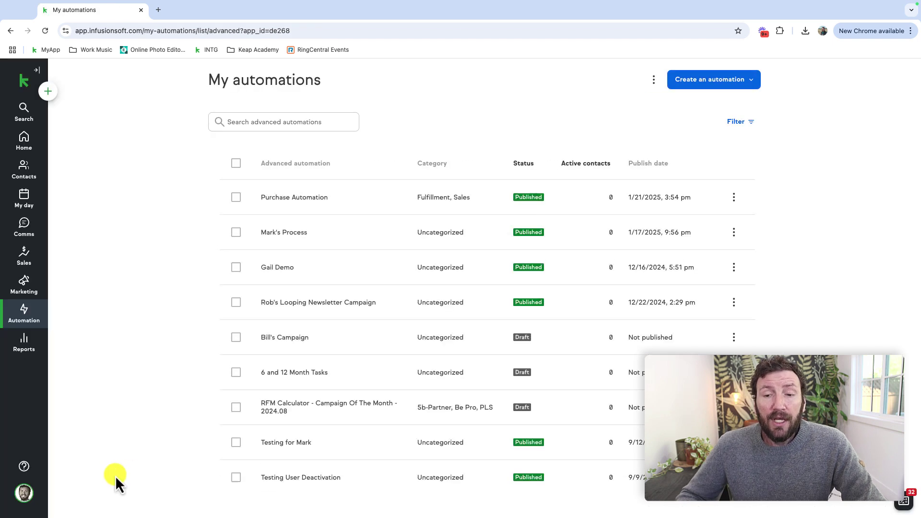
Toggle off the New Automation Builder in the account menu and dismiss the feedback request.
{"action": "left_click", "coordinate": [24, 493]}
{"action": "left_click", "coordinate": [55, 483]}
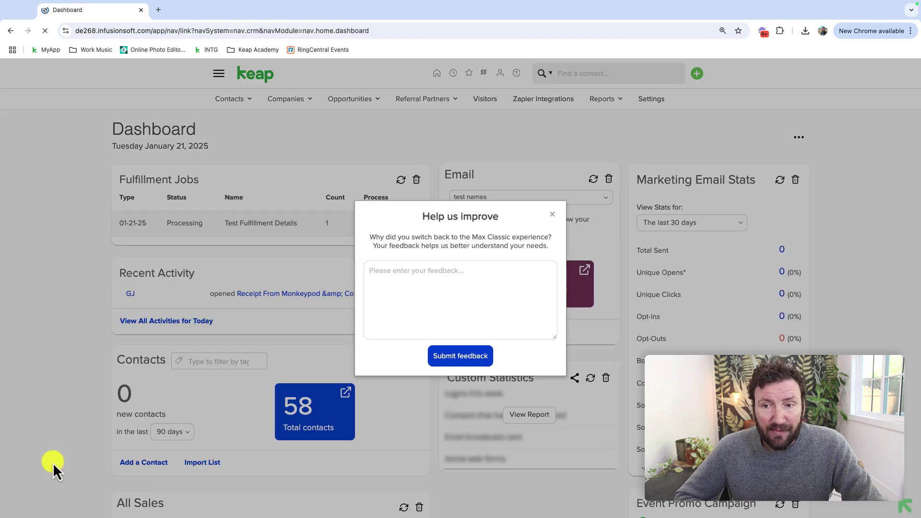
{"action": "left_click", "coordinate": [552, 214]}
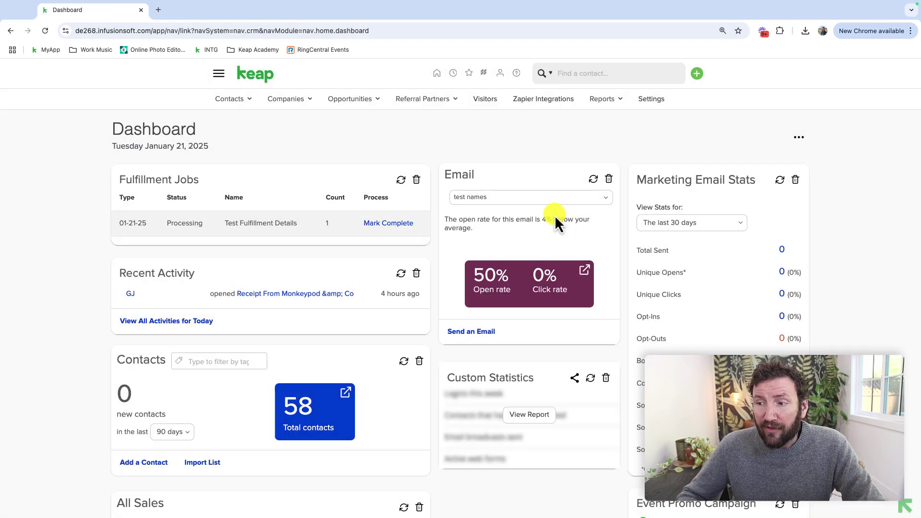
Enable Try Keap Ultimate under Try new features in the main menu.
{"action": "left_click", "coordinate": [219, 74]}
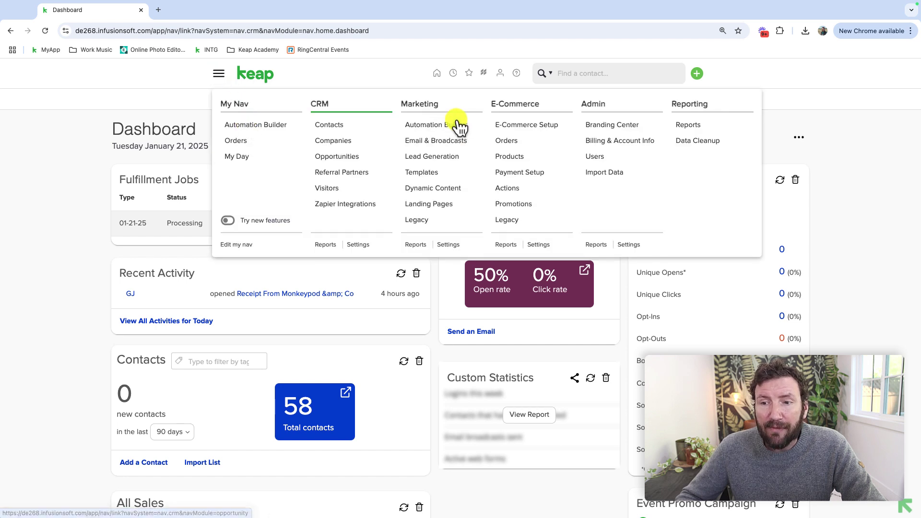
{"action": "left_click", "coordinate": [225, 221]}
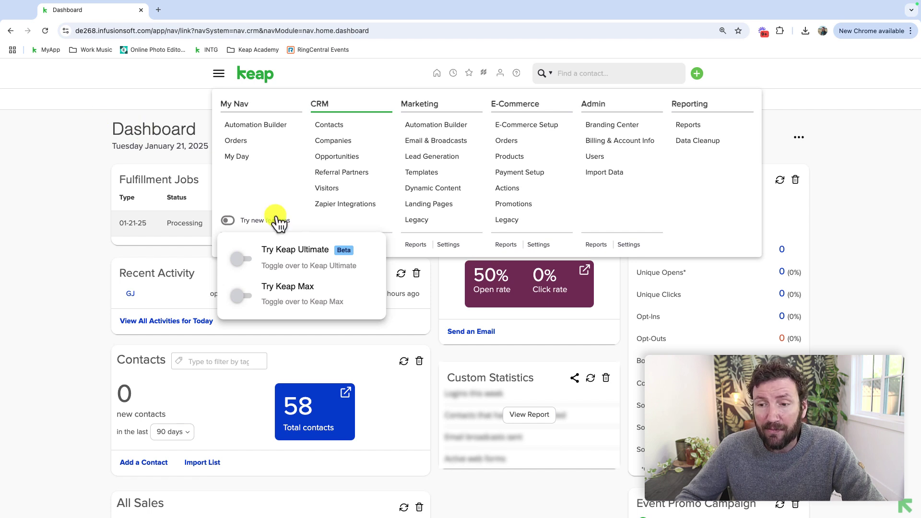
{"action": "left_click", "coordinate": [240, 261]}
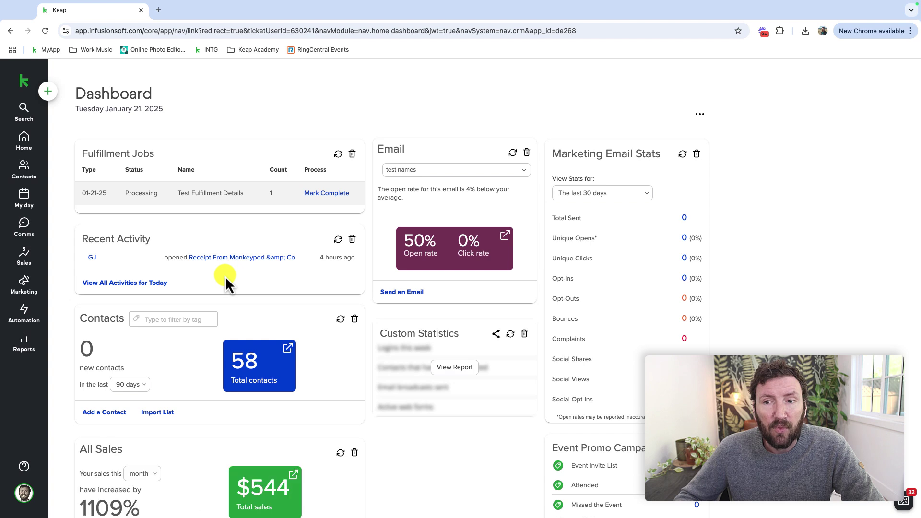
Turn the New Automation Builder toggle back on from the profile avatar menu.
{"action": "left_click", "coordinate": [24, 494]}
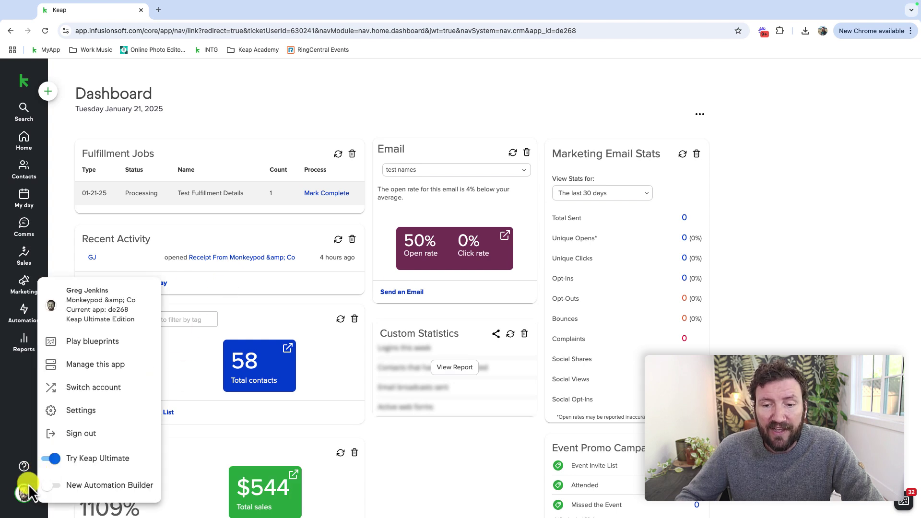
{"action": "left_click", "coordinate": [54, 485]}
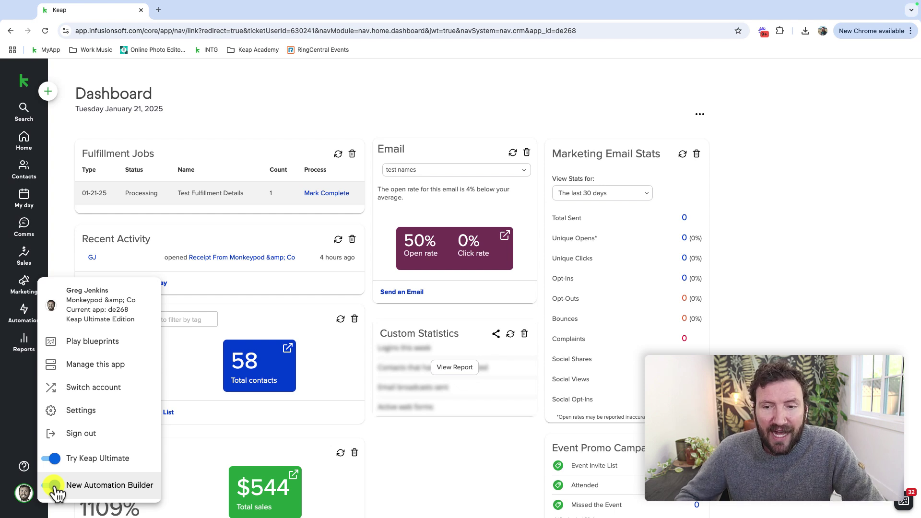
{"action": "left_click", "coordinate": [25, 493]}
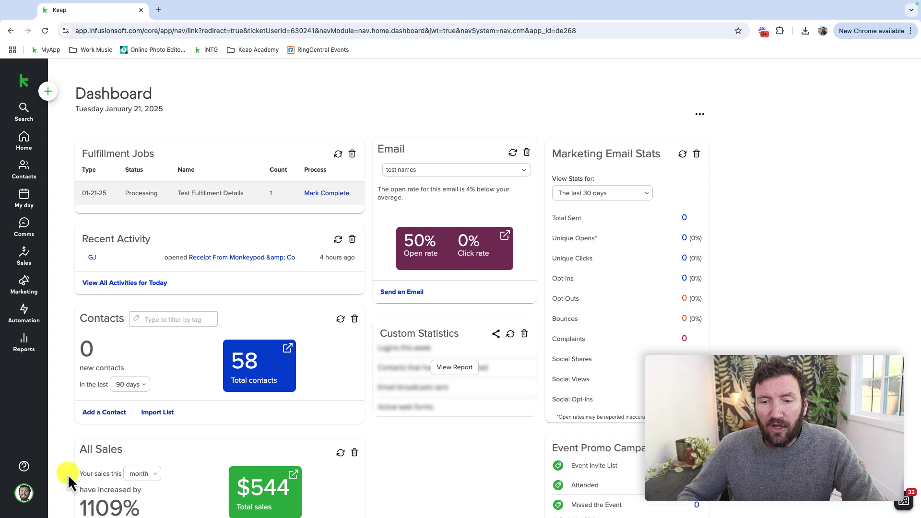